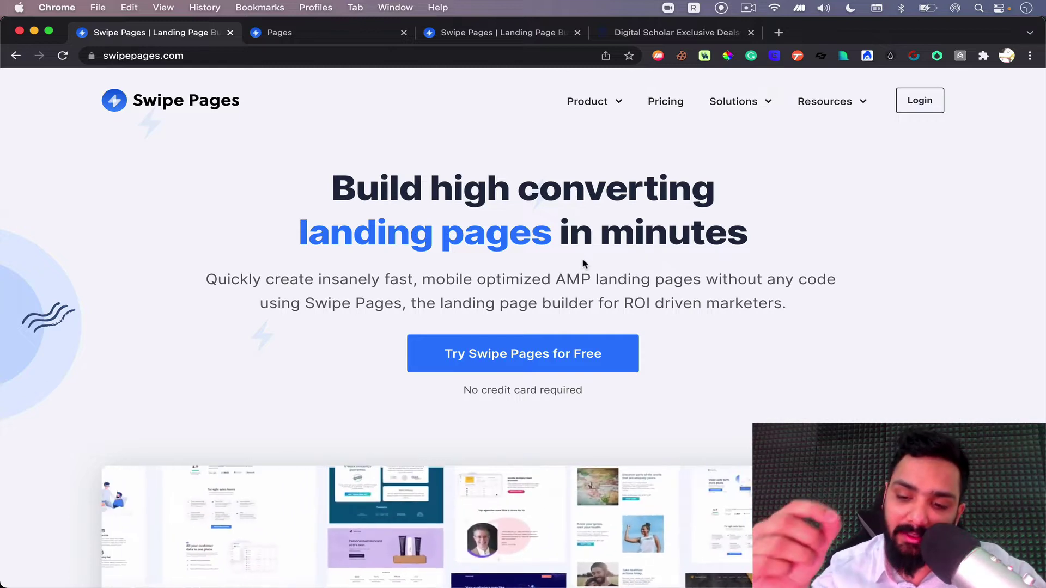
Select 'AMP' in the subheading and scroll through the Swipe Pages homepage.
mouse_move(496, 587)
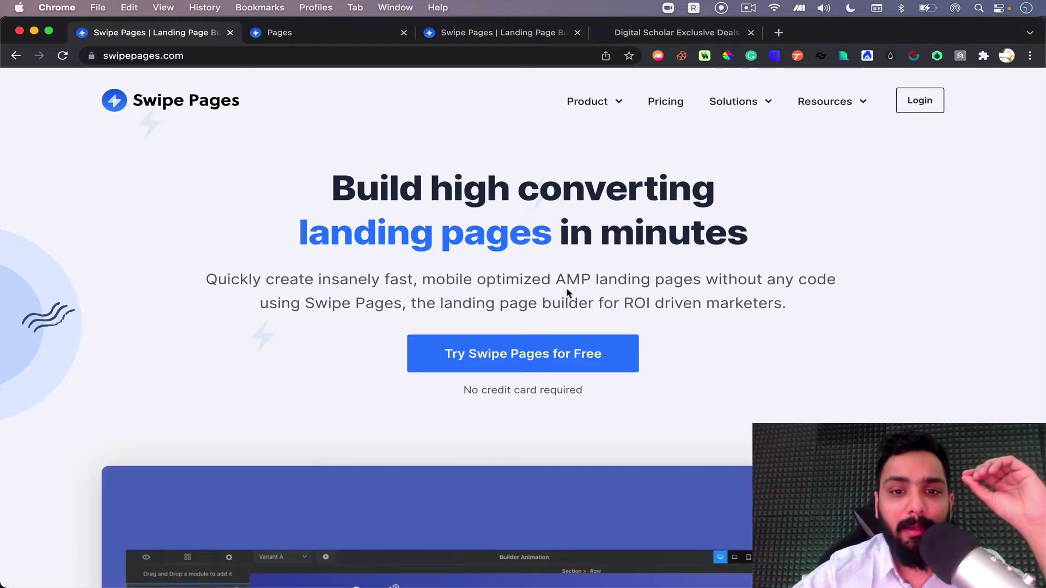
double_click(565, 285)
scroll(565, 285, down, 15)
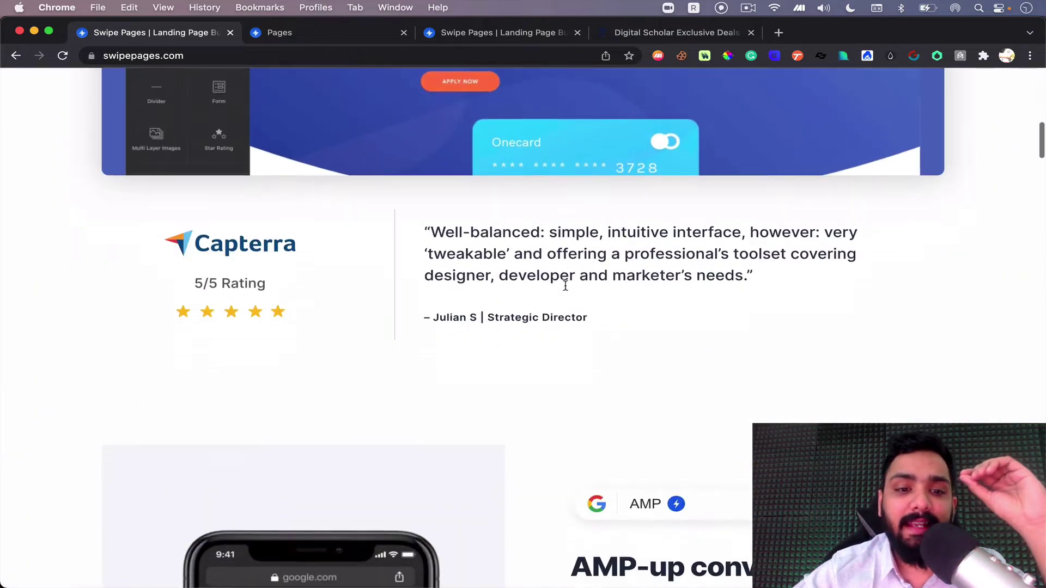
scroll(565, 289, down, 15)
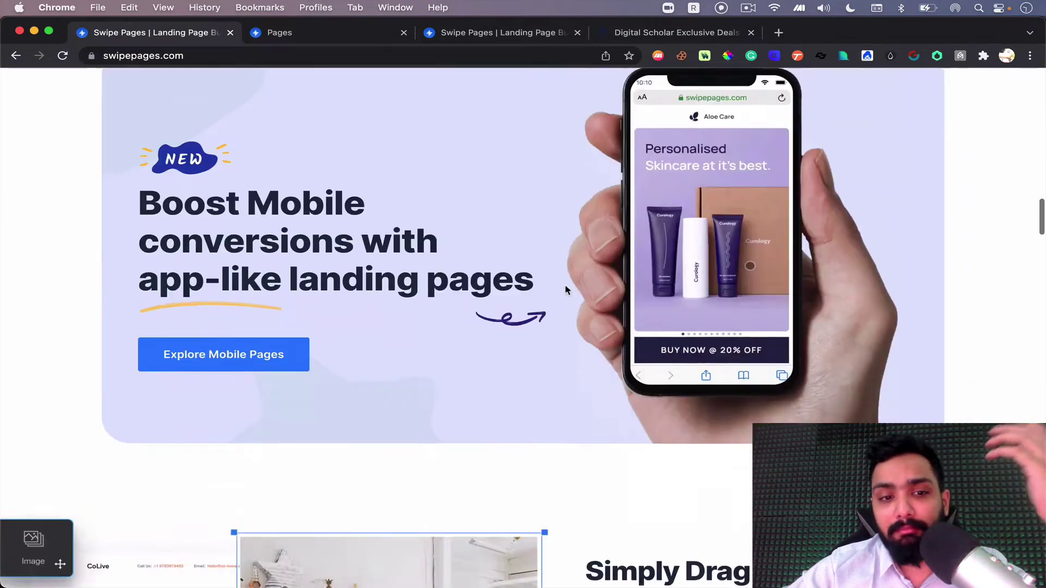
scroll(567, 290, up, 6)
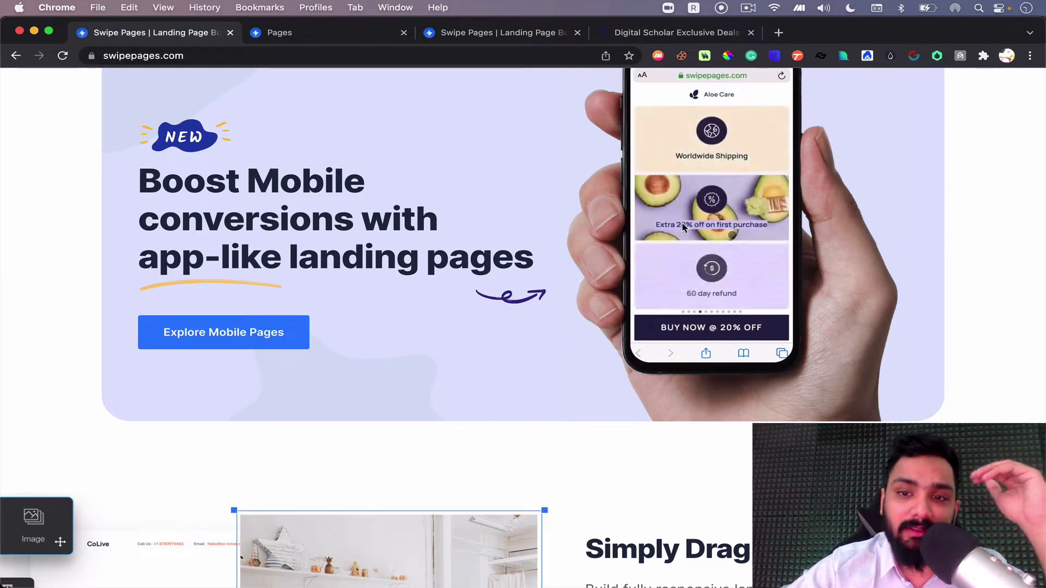
scroll(682, 227, down, 6)
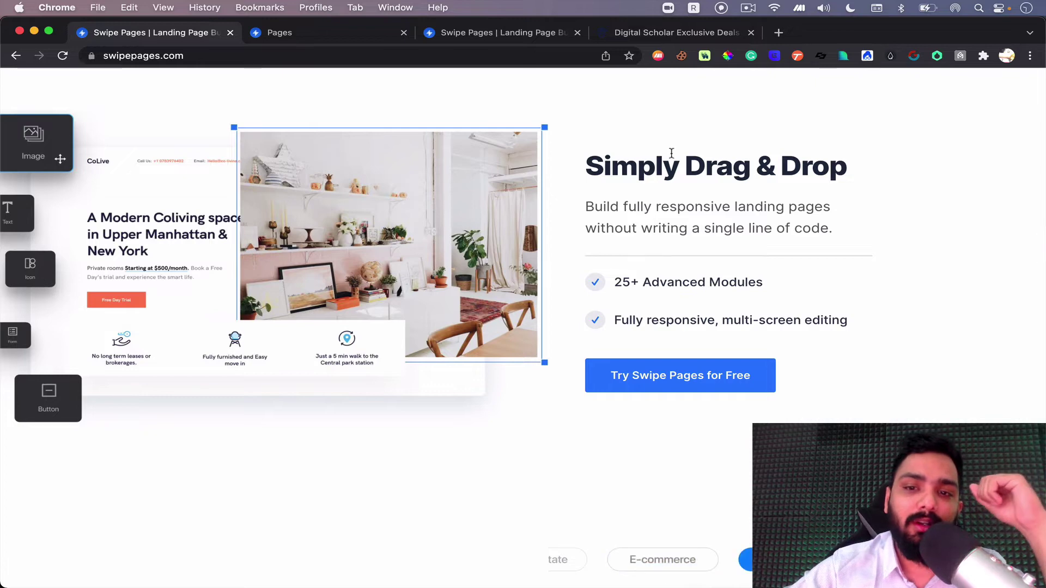
scroll(719, 205, down, 8)
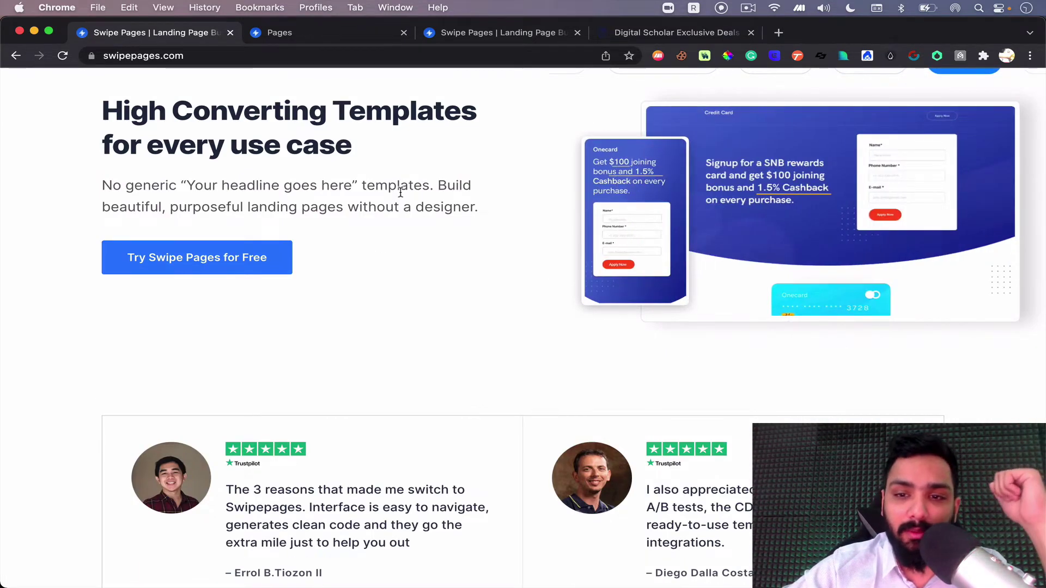
scroll(401, 196, down, 15)
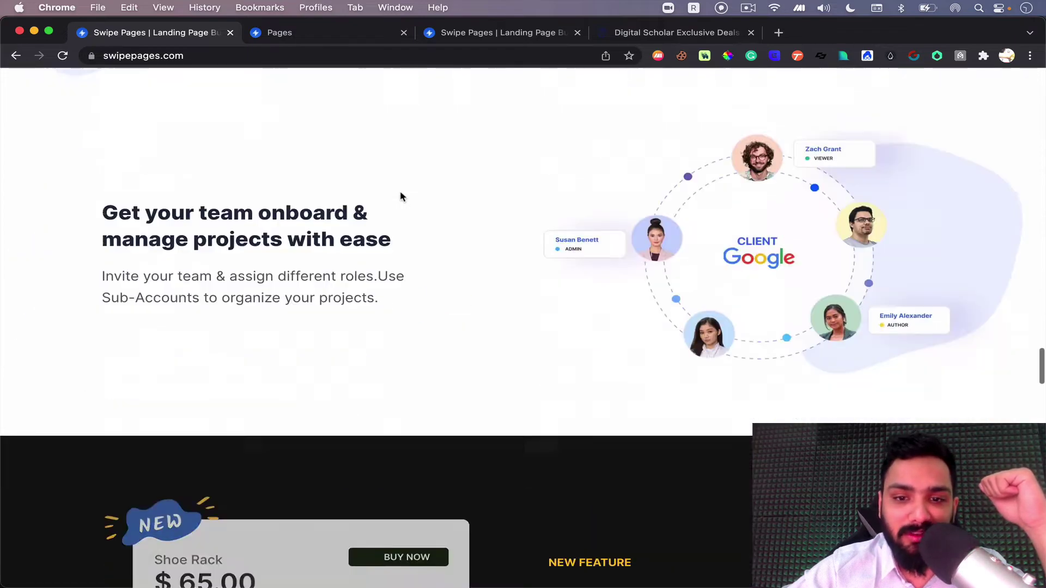
scroll(402, 196, down, 5)
scroll(401, 182, up, 20)
scroll(401, 183, down, 20)
scroll(403, 181, up, 15)
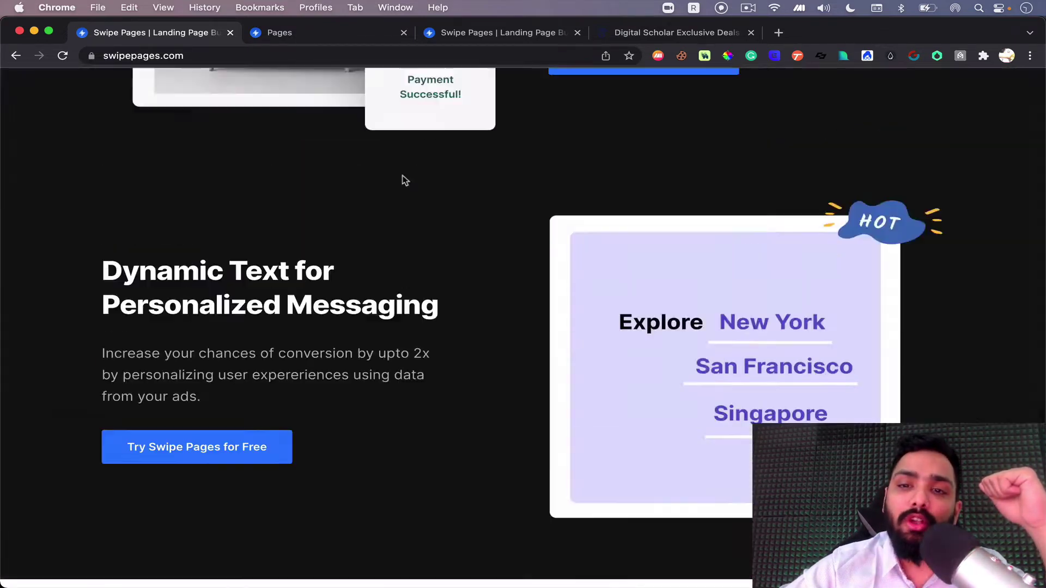
scroll(403, 181, up, 20)
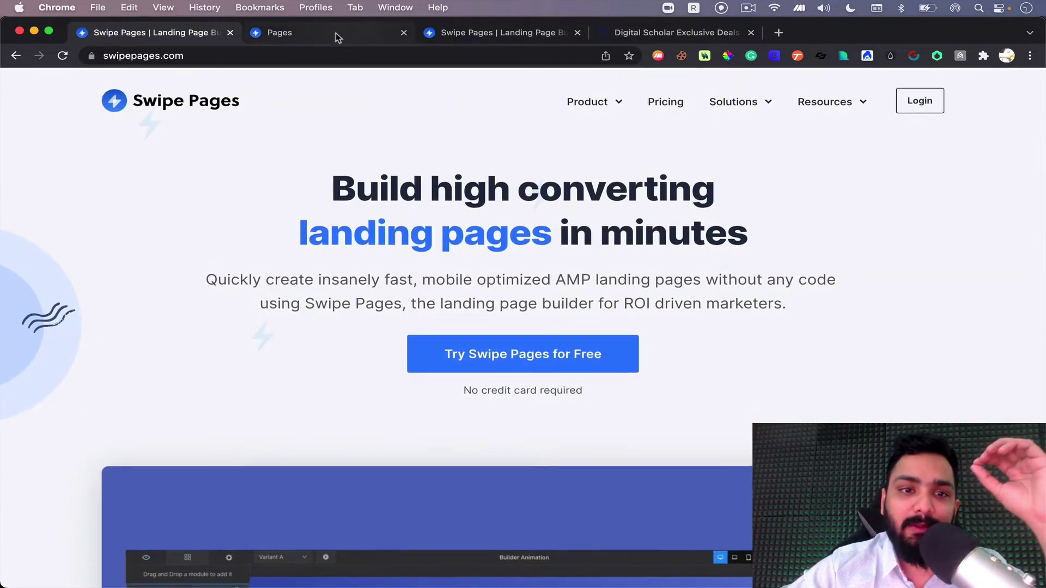
On the dashboard, start a new page named 'Land…' and continue to the page type choice.
click(322, 36)
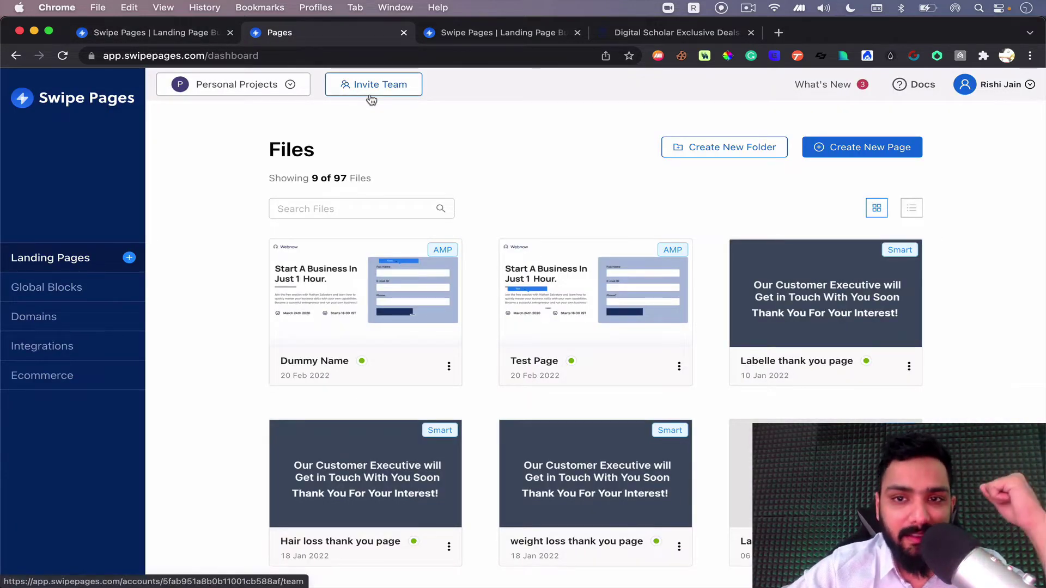
click(891, 155)
click(615, 306)
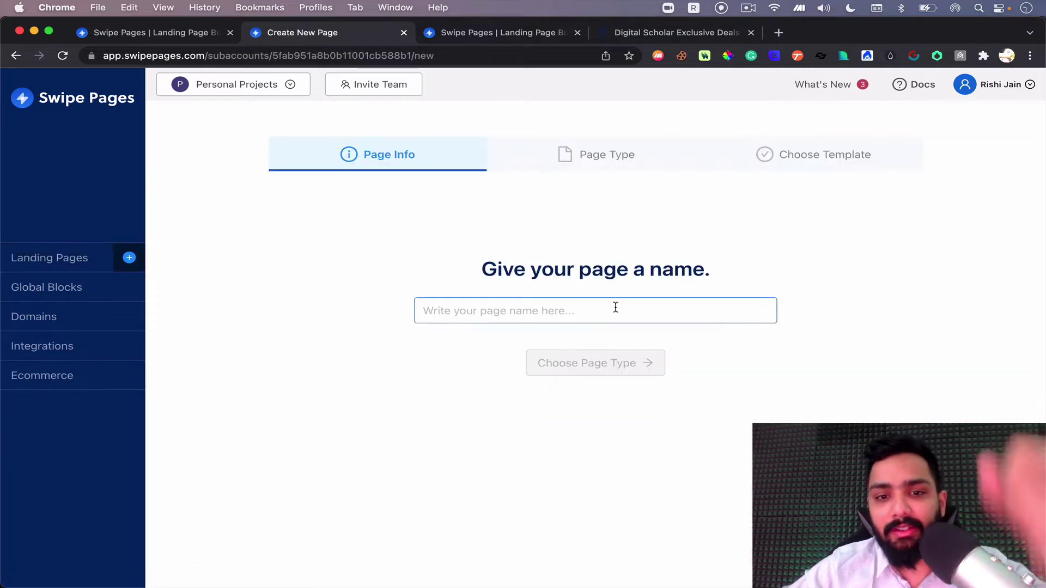
text(Landing Page Test)
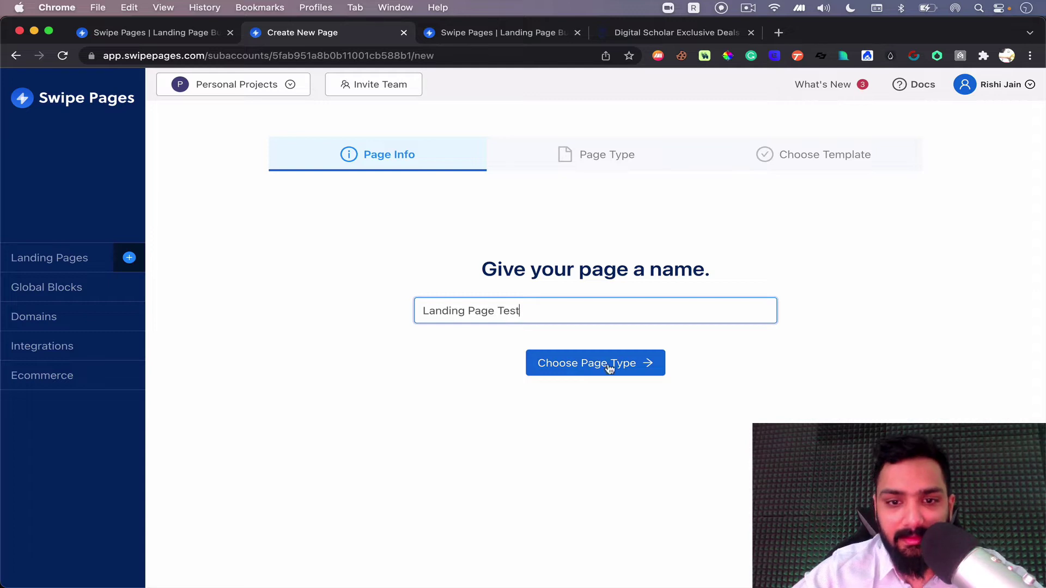
click(610, 369)
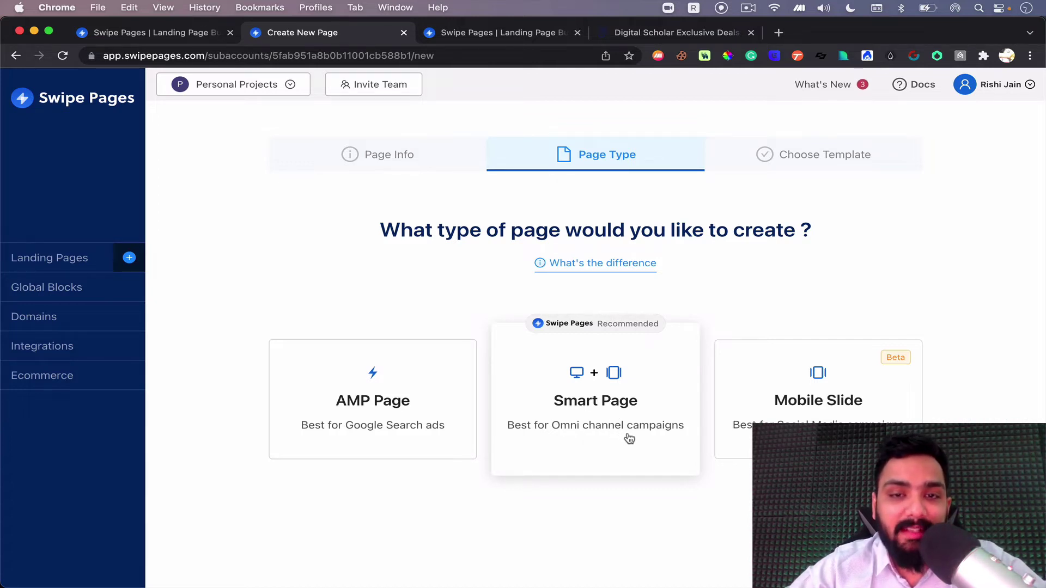
Load rishi.store/googleworkshop in a new Chrome tab.
click(780, 34)
text(rishi.store/googl)
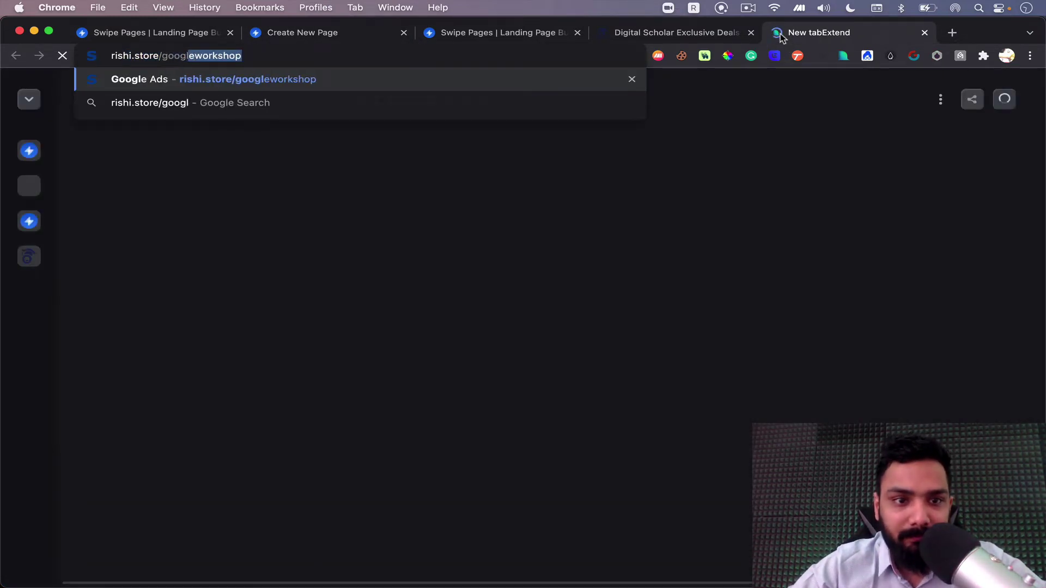
key(Return)
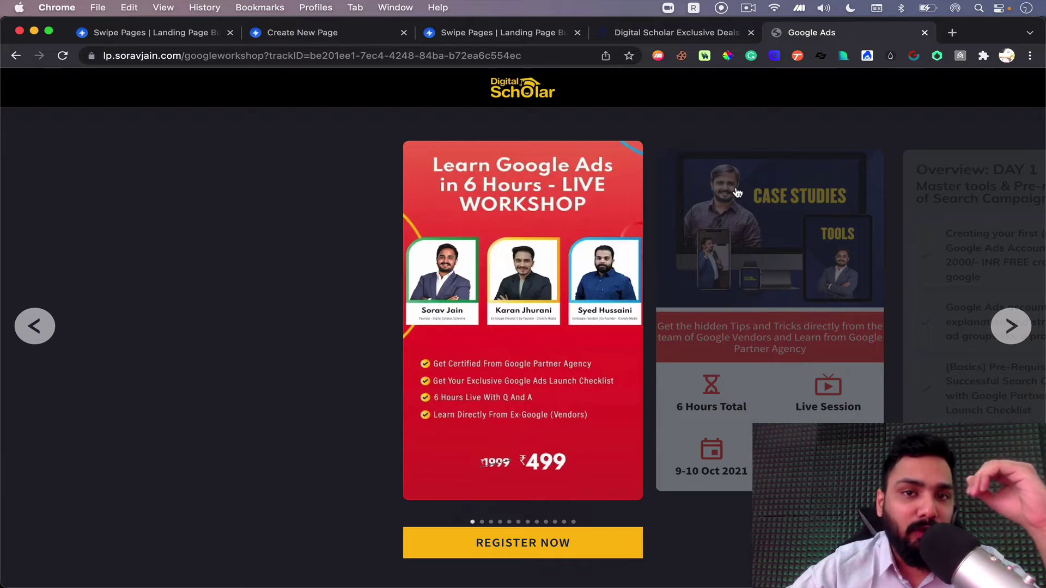
Step the workshop carousel forward to Overview: DAY 2, then back to the first slide.
click(1010, 326)
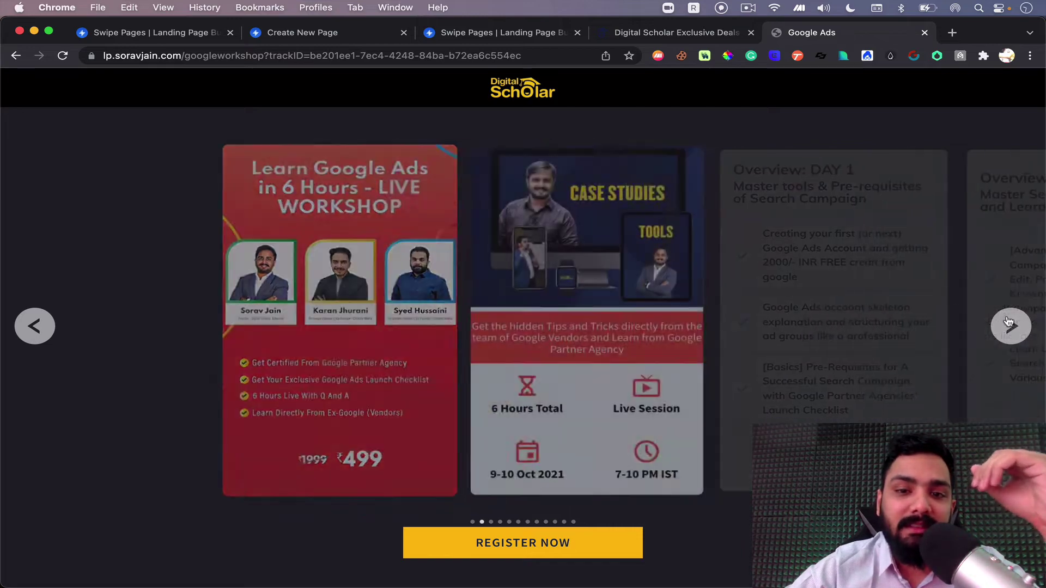
click(1011, 327)
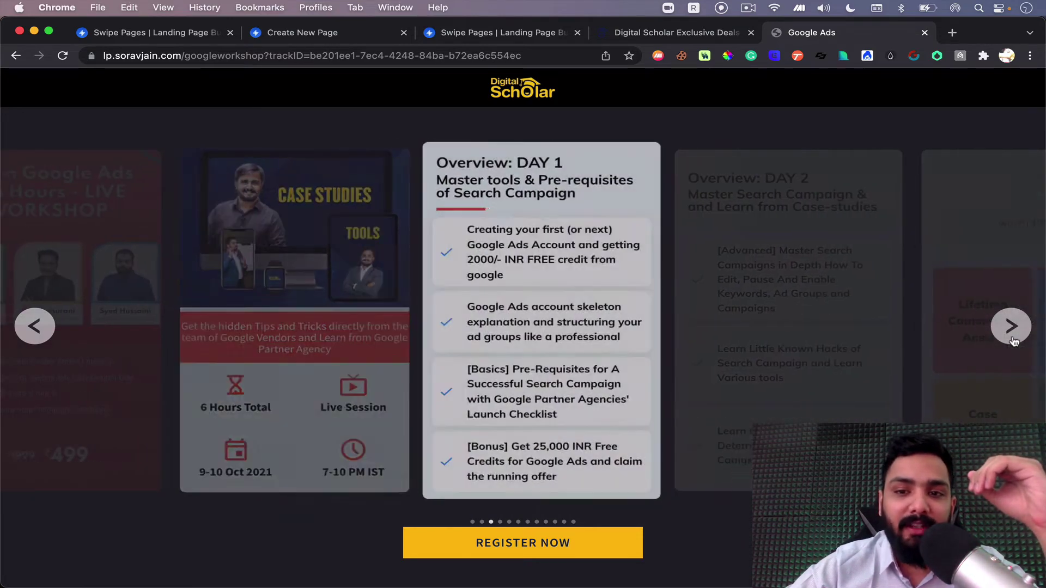
click(1012, 330)
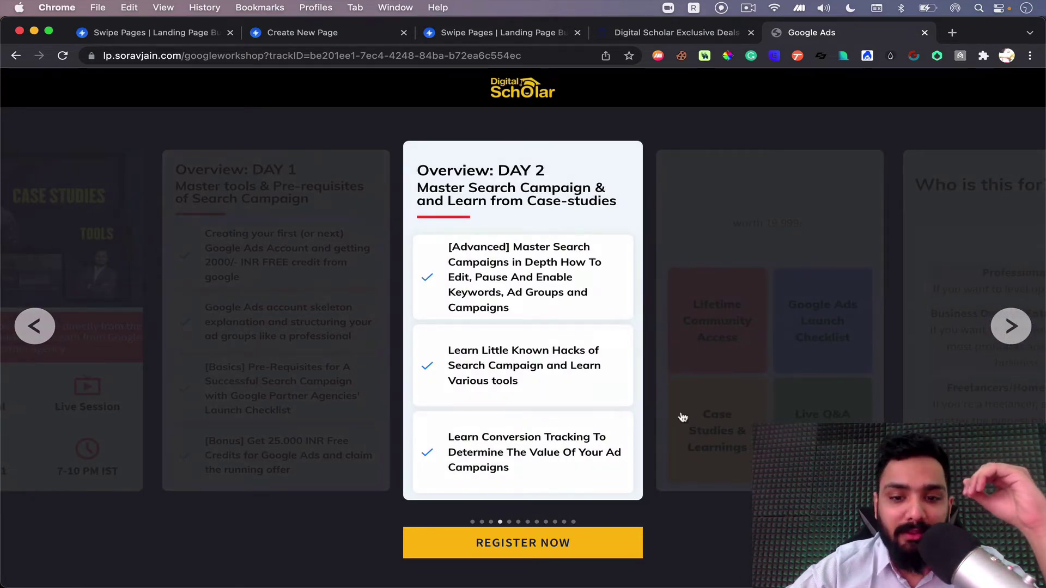
double_click(34, 327)
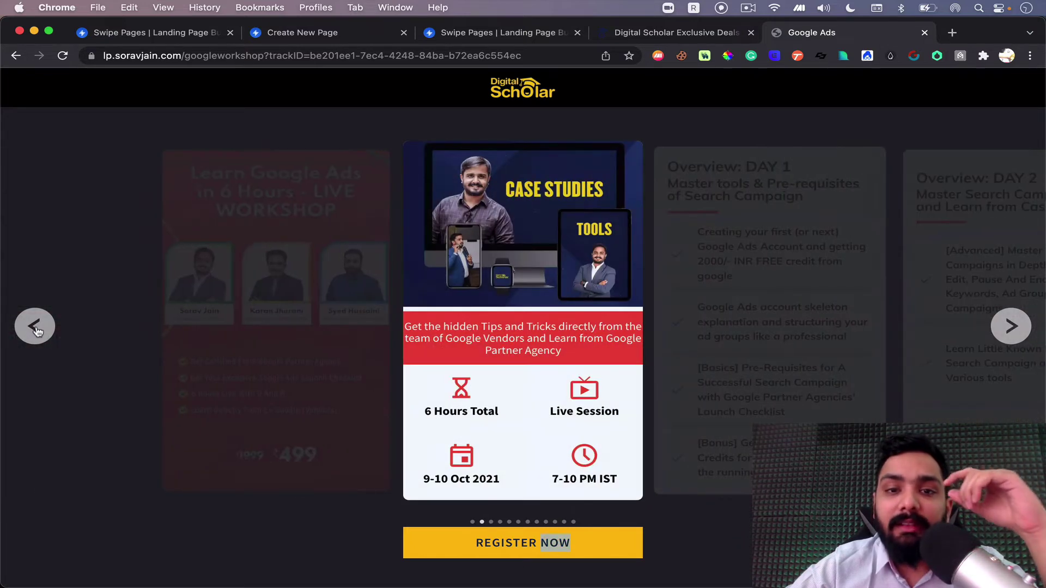
click(34, 327)
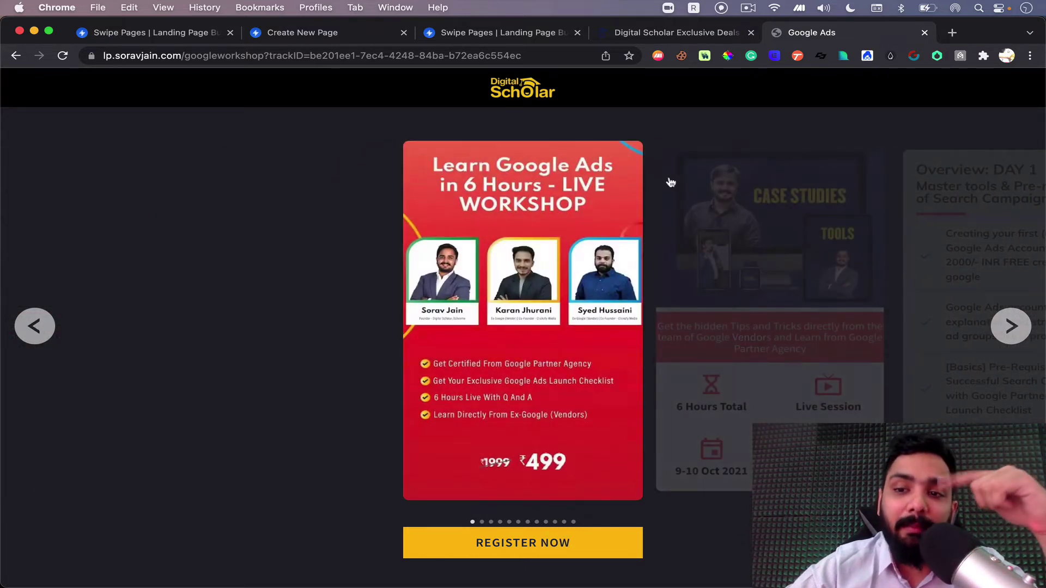
Advance through the carousel slides: Case Studies, Overview days, Bonuses, Who is this for, Instructors, Get Certified, testimonial.
click(1005, 327)
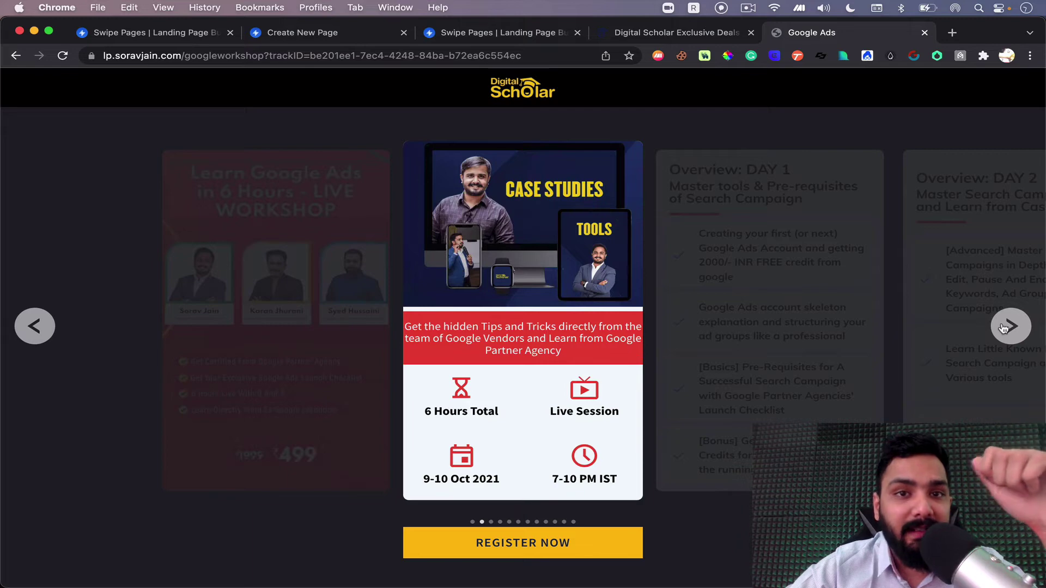
click(1004, 327)
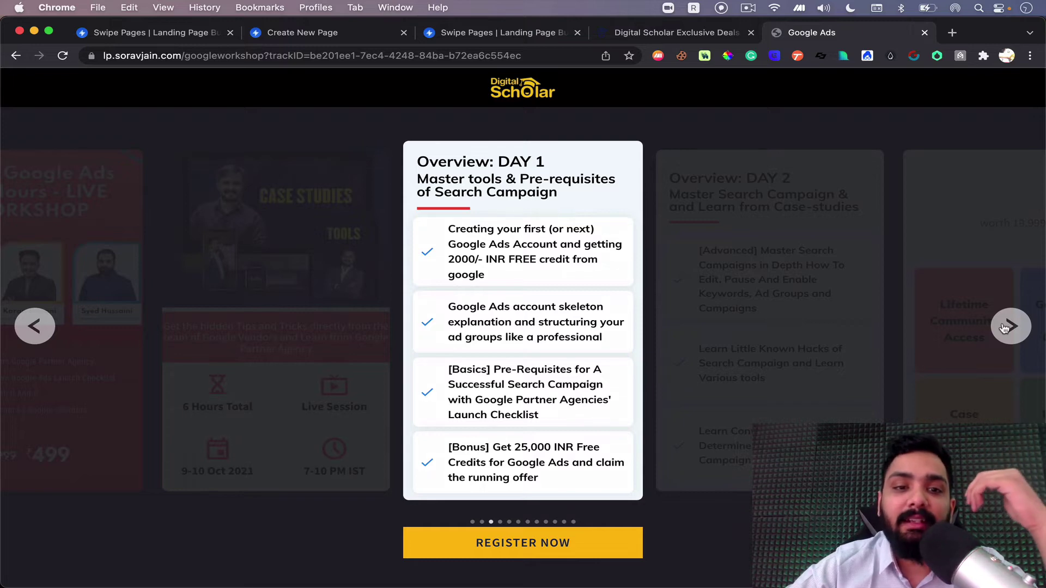
click(1005, 327)
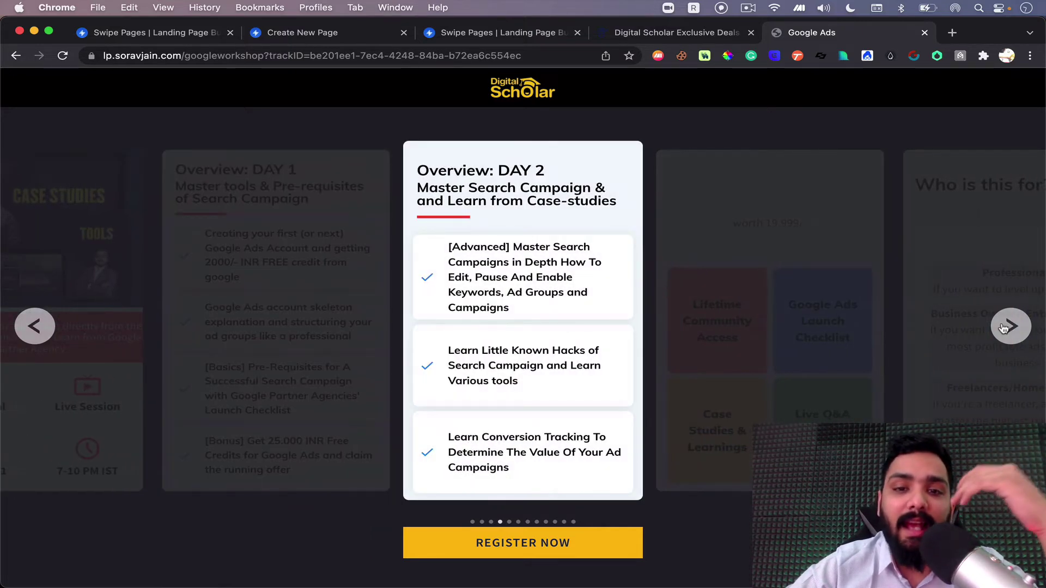
click(1004, 328)
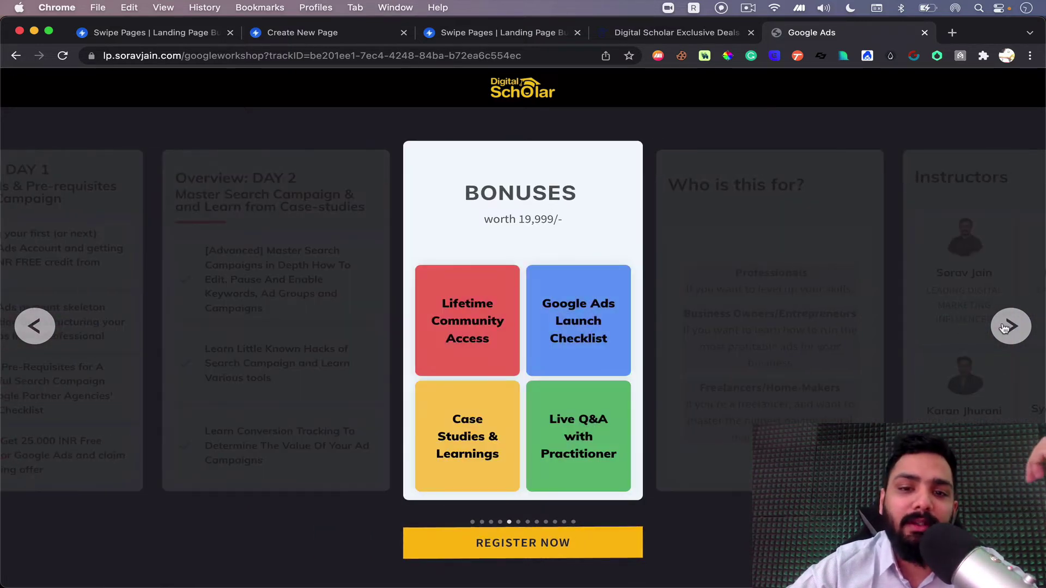
click(1006, 327)
click(1006, 327)
click(1005, 327)
double_click(555, 543)
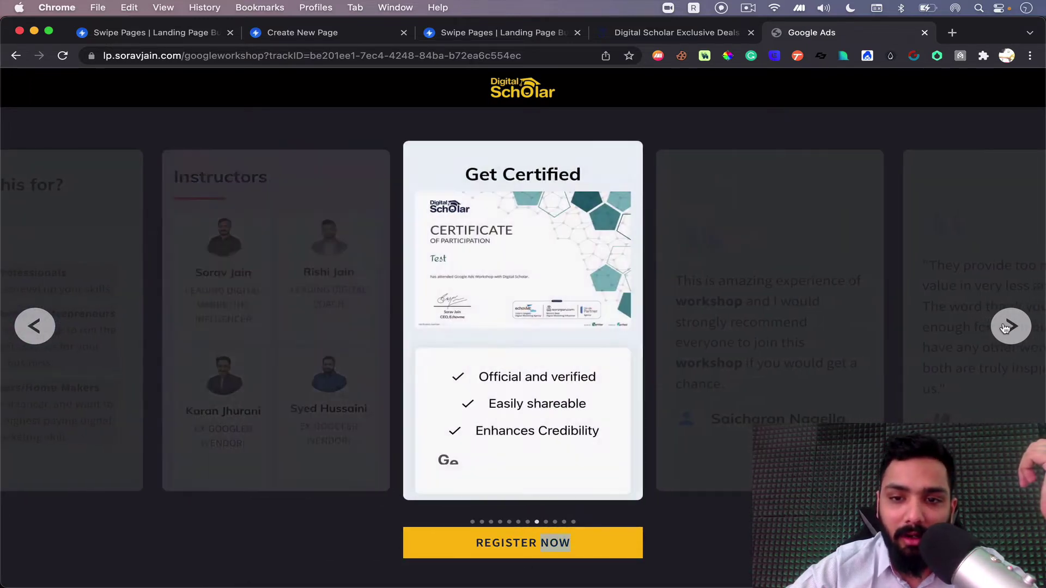
Dismiss the word definition card, scroll the page, and return to the Swipe Pages tab.
click(489, 560)
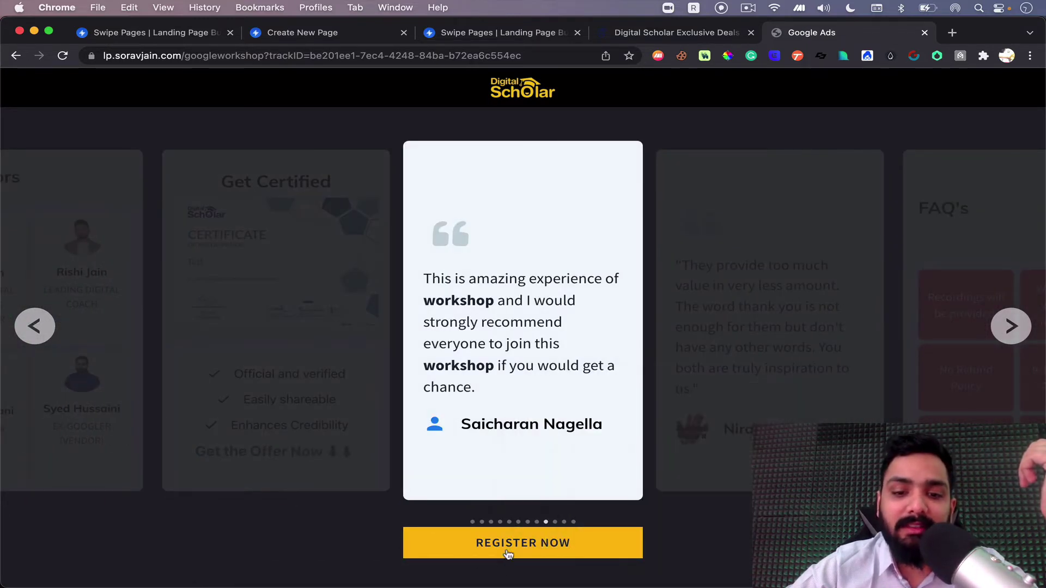
scroll(481, 528, up, 5)
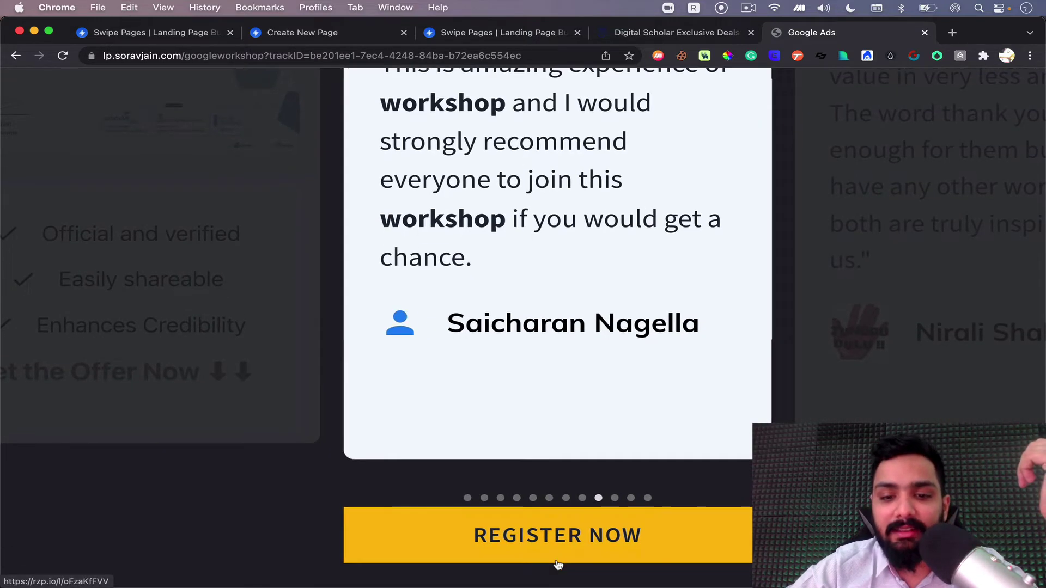
scroll(556, 563, down, 1)
scroll(586, 532, down, 3)
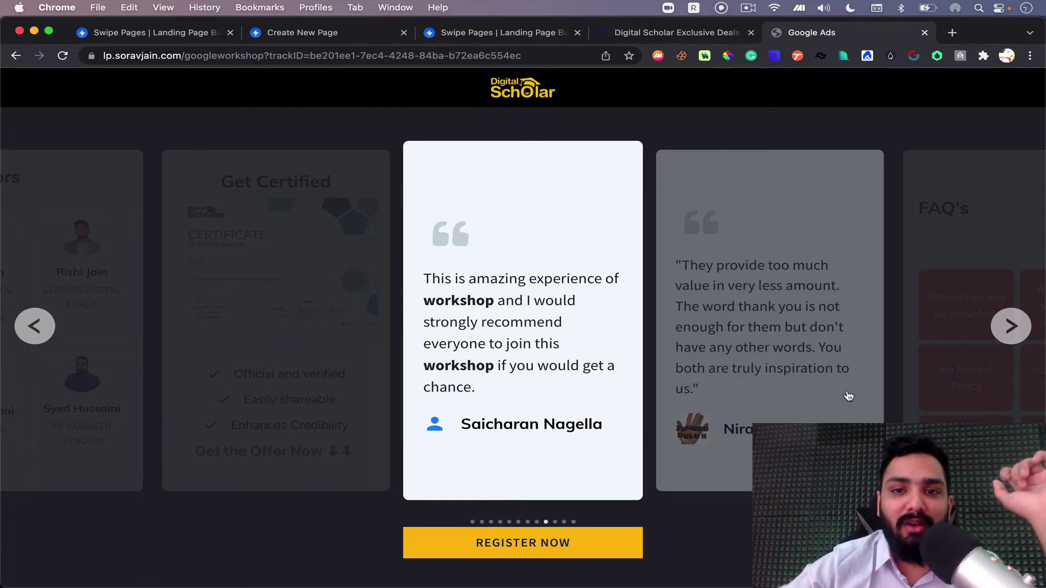
click(465, 32)
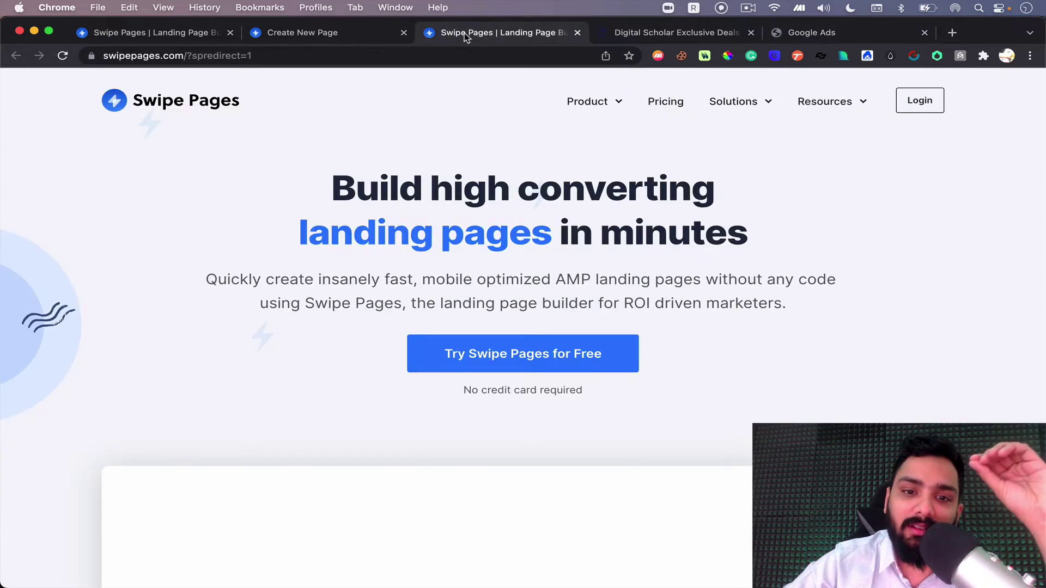
Pick the Smart Page card, then filter the template gallery to the Ecommerce category.
click(325, 33)
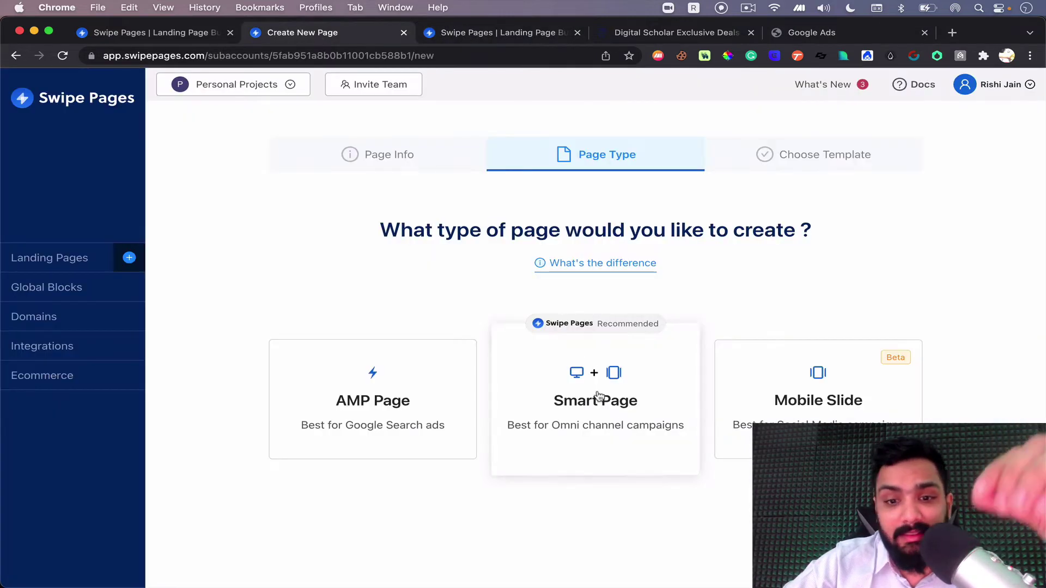
click(607, 414)
scroll(607, 414, down, 3)
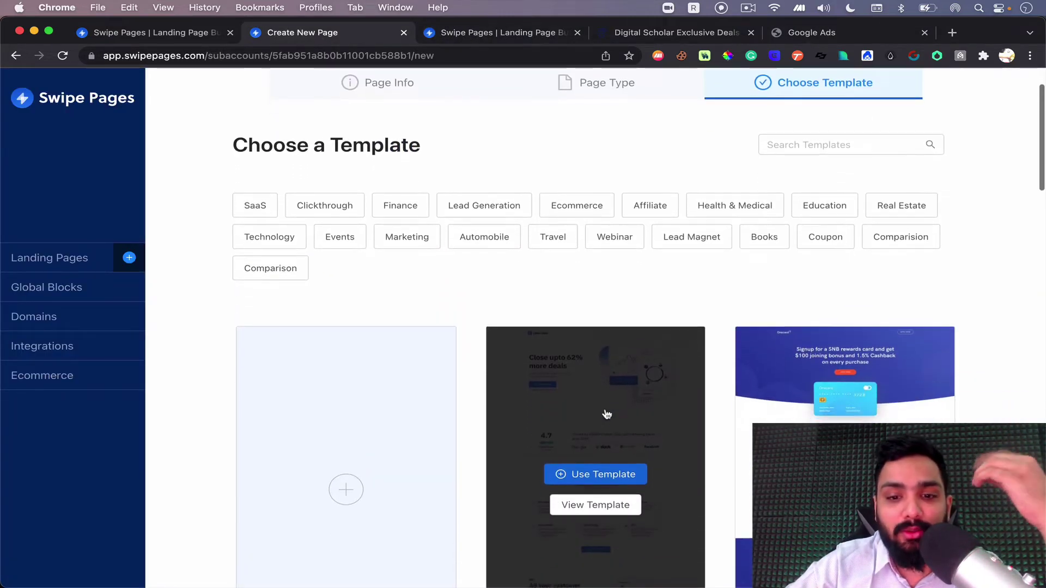
scroll(607, 414, down, 5)
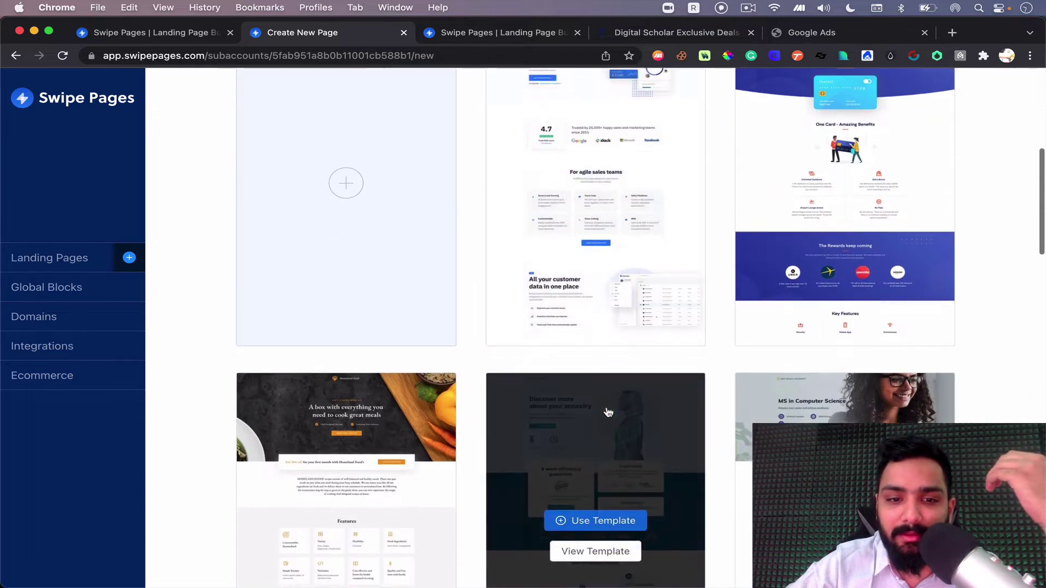
scroll(605, 413, down, 2)
scroll(355, 273, up, 12)
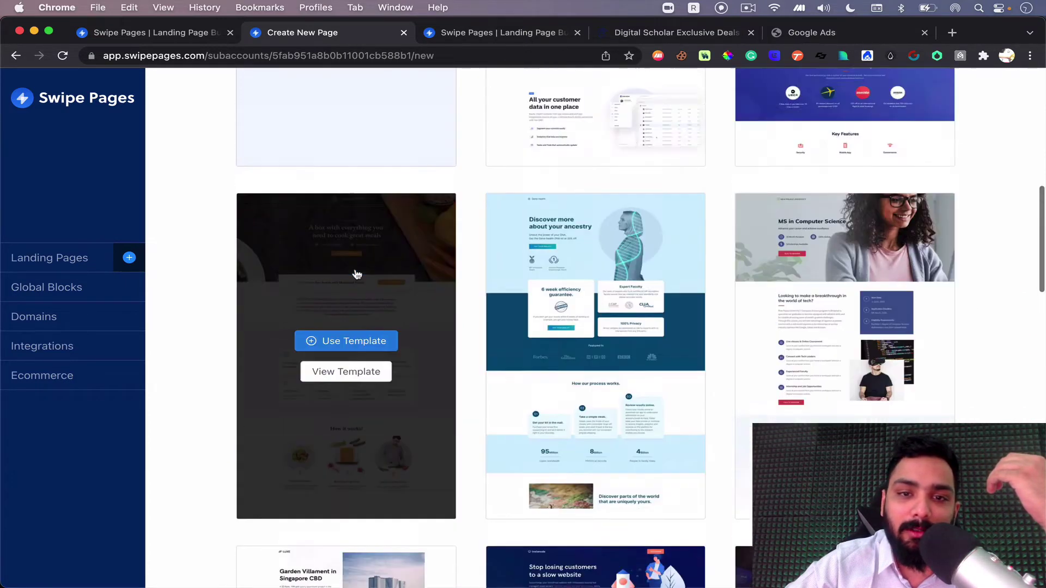
click(597, 286)
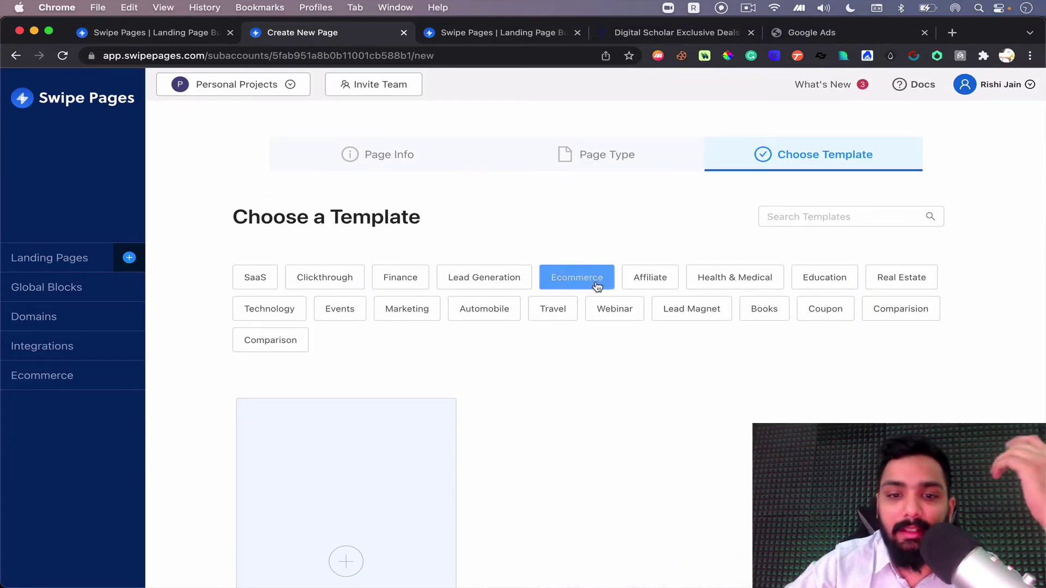
scroll(597, 286, down, 6)
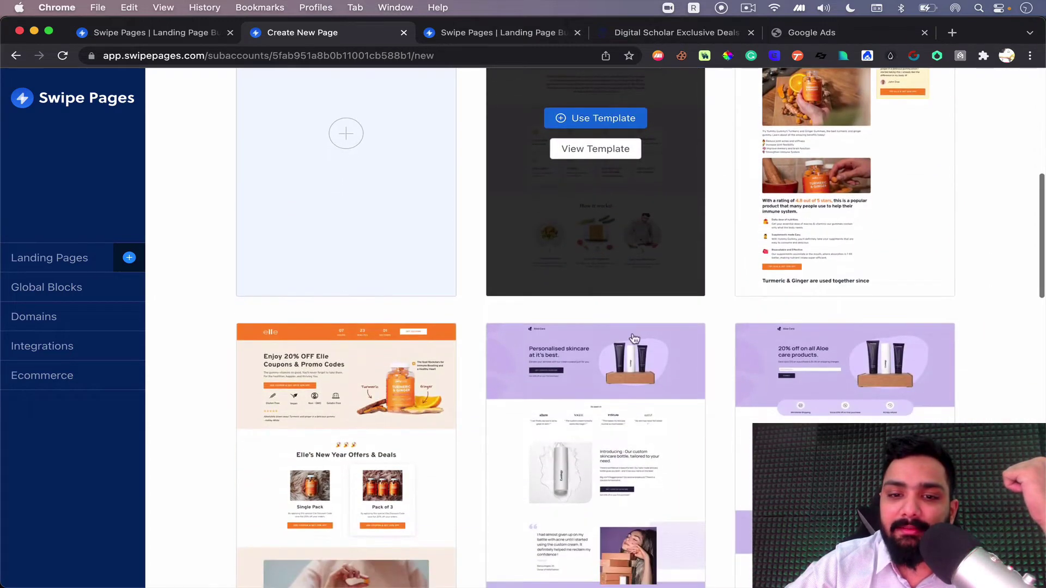
Use the lavender Aloe Care skincare template, then select the headline and scroll through the page.
click(601, 471)
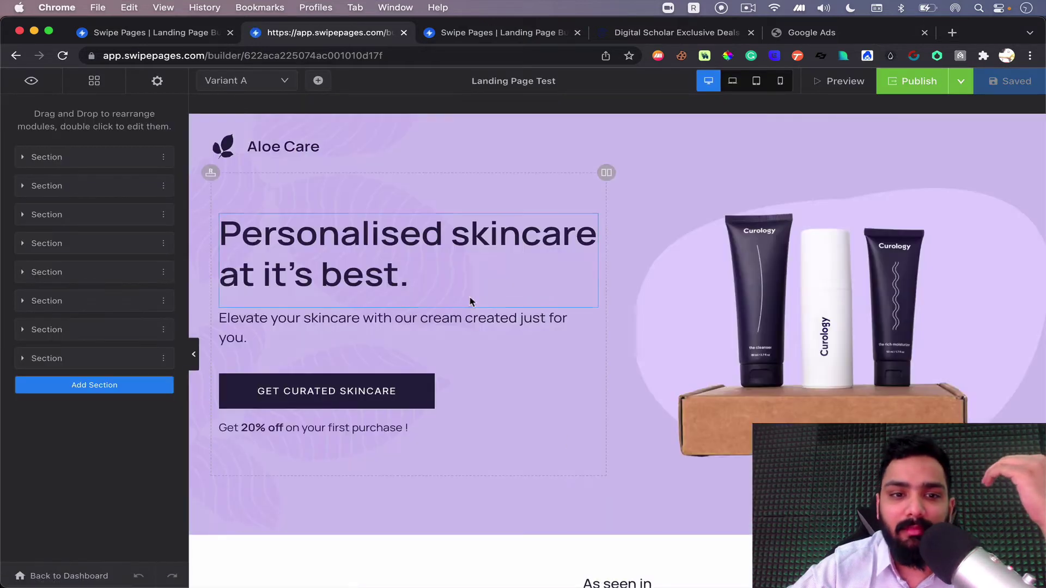
click(422, 275)
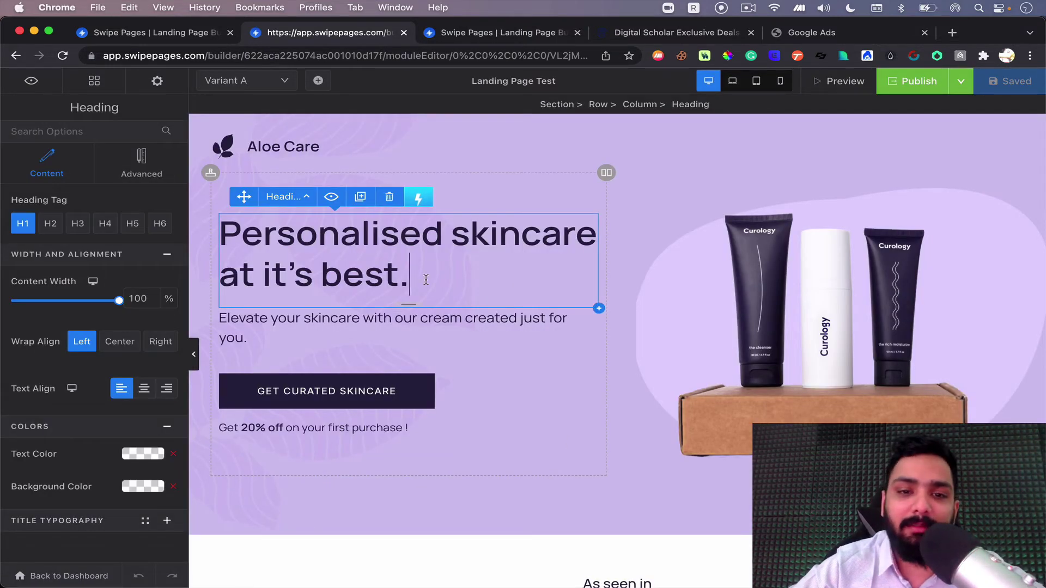
drag(380, 280, 368, 280)
click(419, 283)
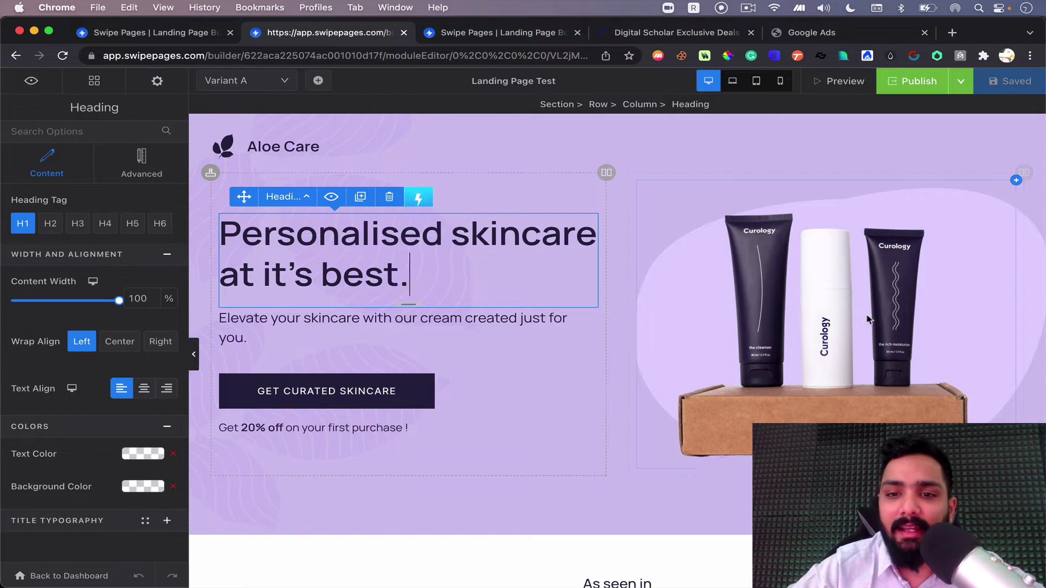
scroll(774, 351, down, 15)
scroll(774, 352, down, 10)
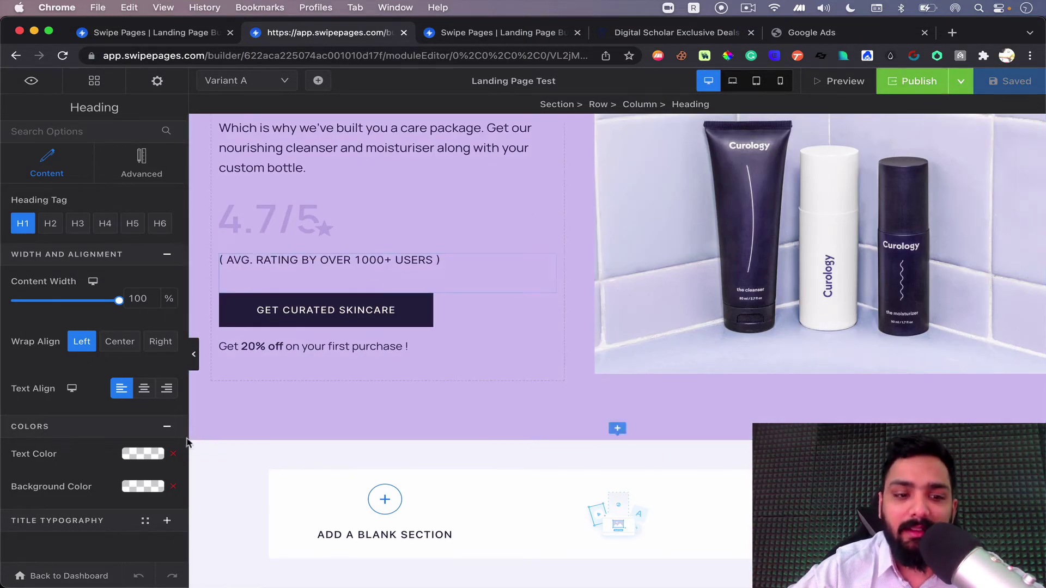
Publish the page on the casagrandathens subdomain via Publish Options.
click(896, 82)
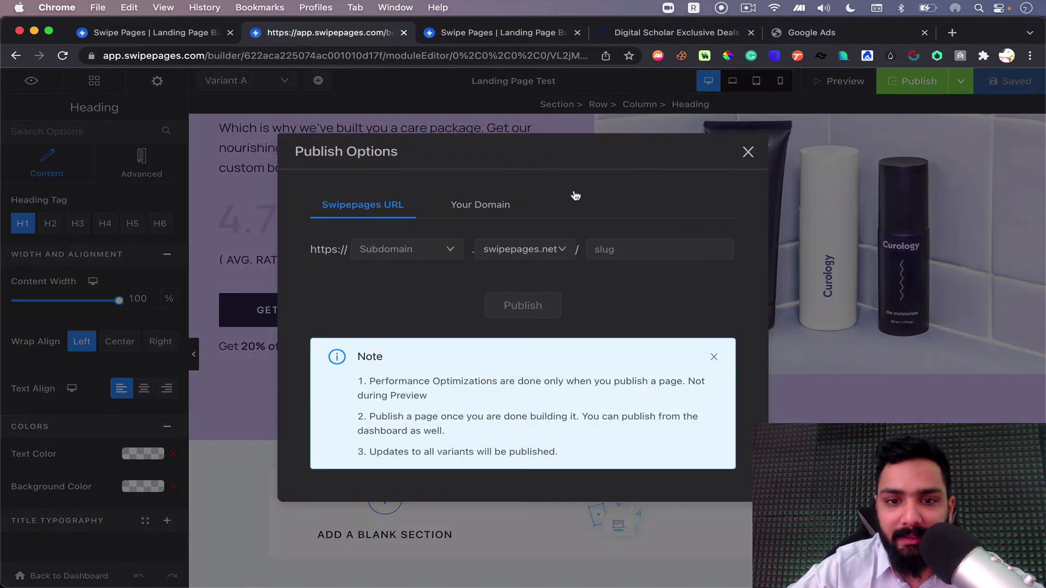
click(395, 251)
click(401, 293)
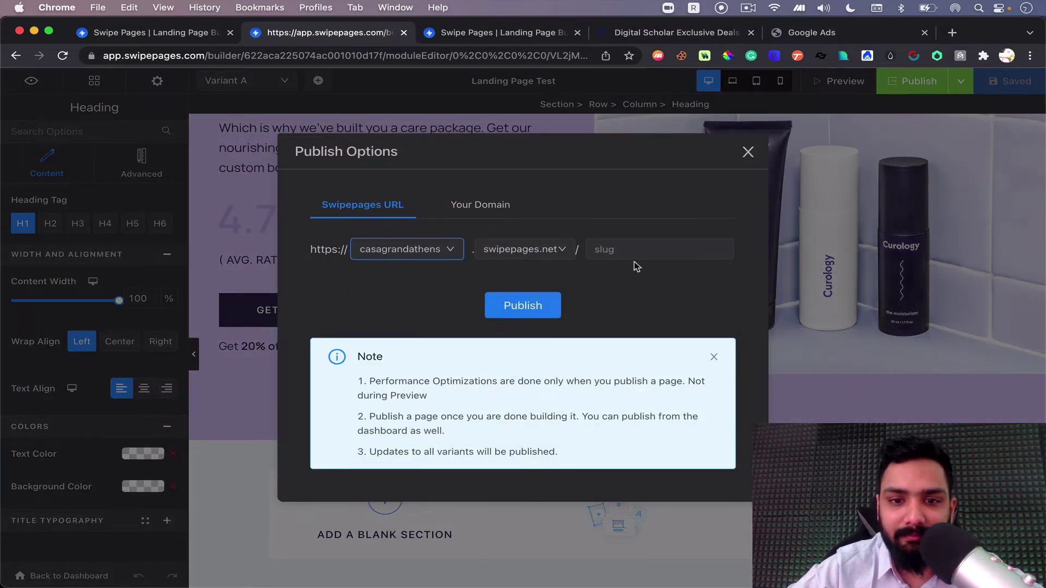
click(541, 305)
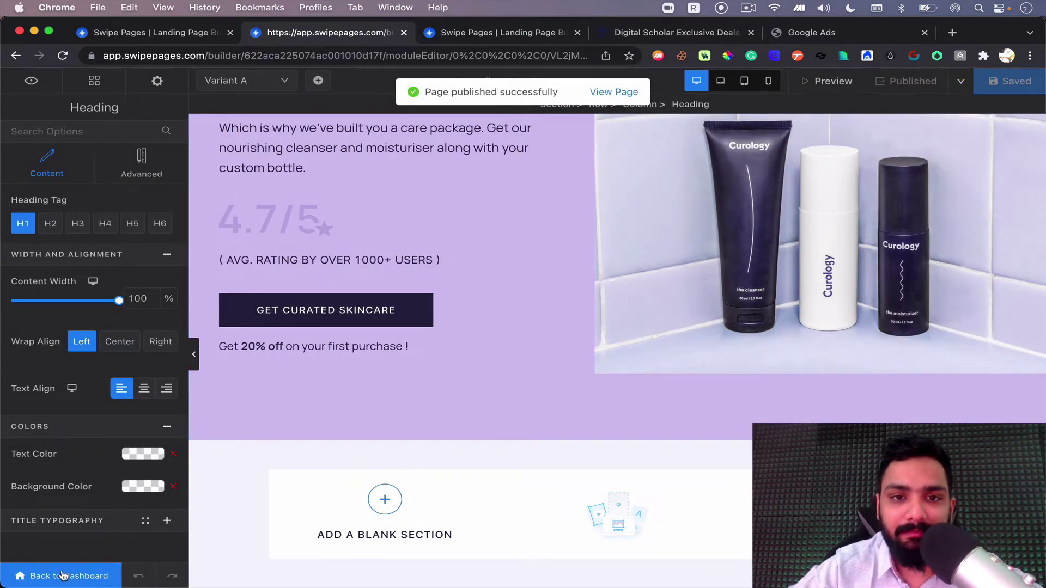
Return to the page's dashboard details and scroll through them.
click(82, 578)
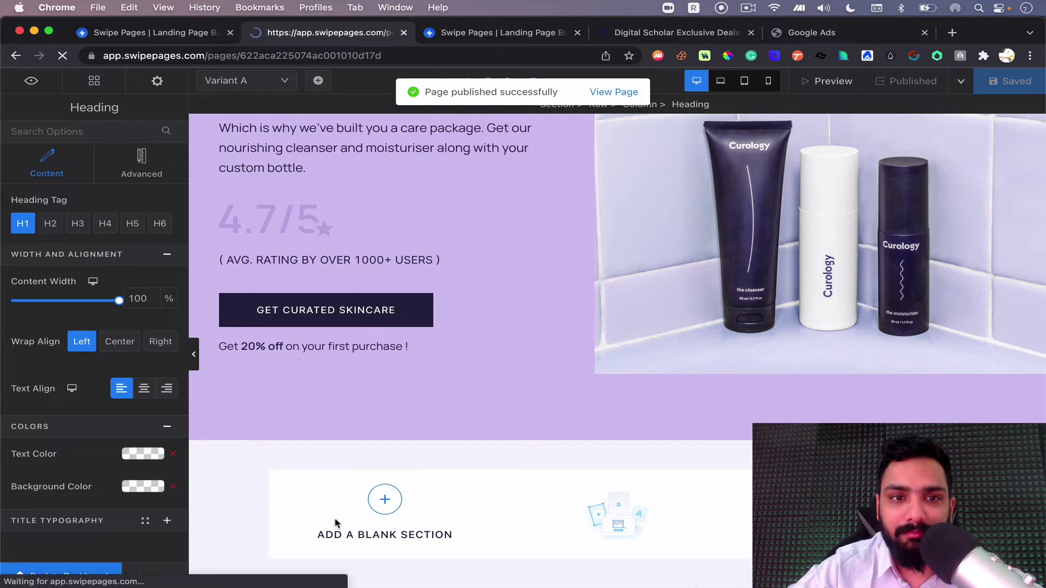
scroll(527, 337, down, 10)
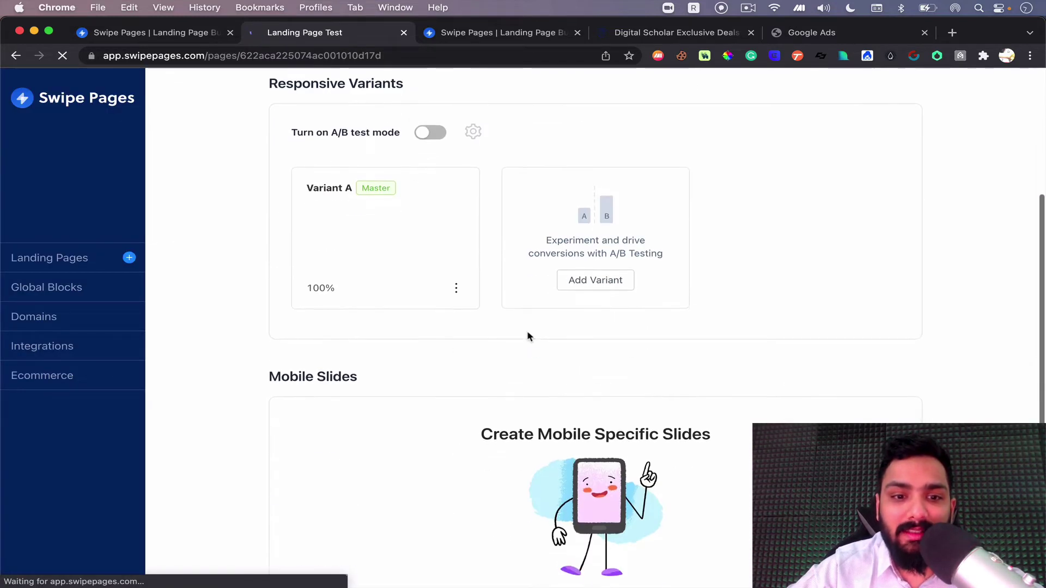
scroll(431, 219, up, 6)
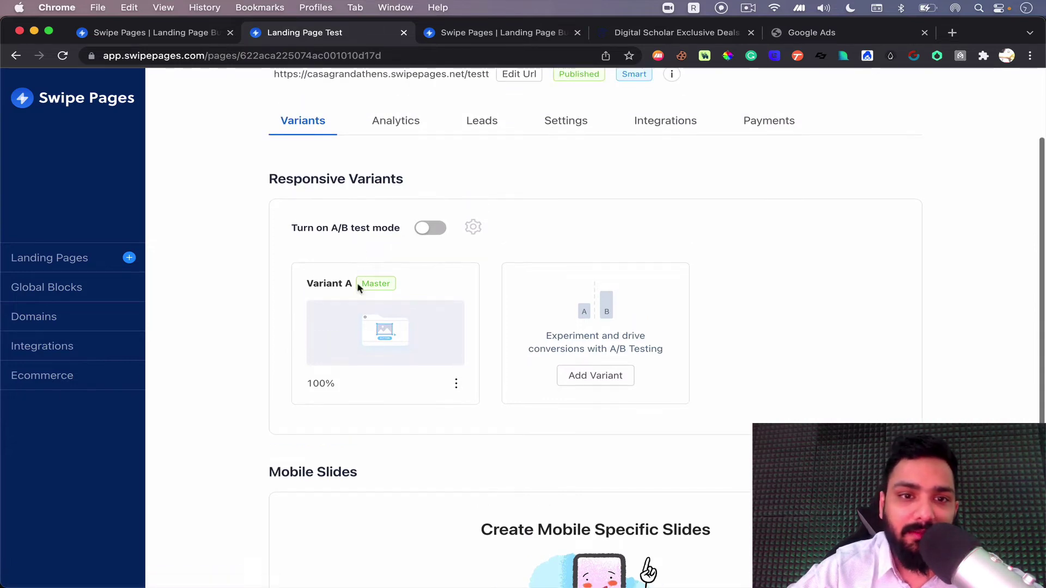
scroll(360, 284, down, 8)
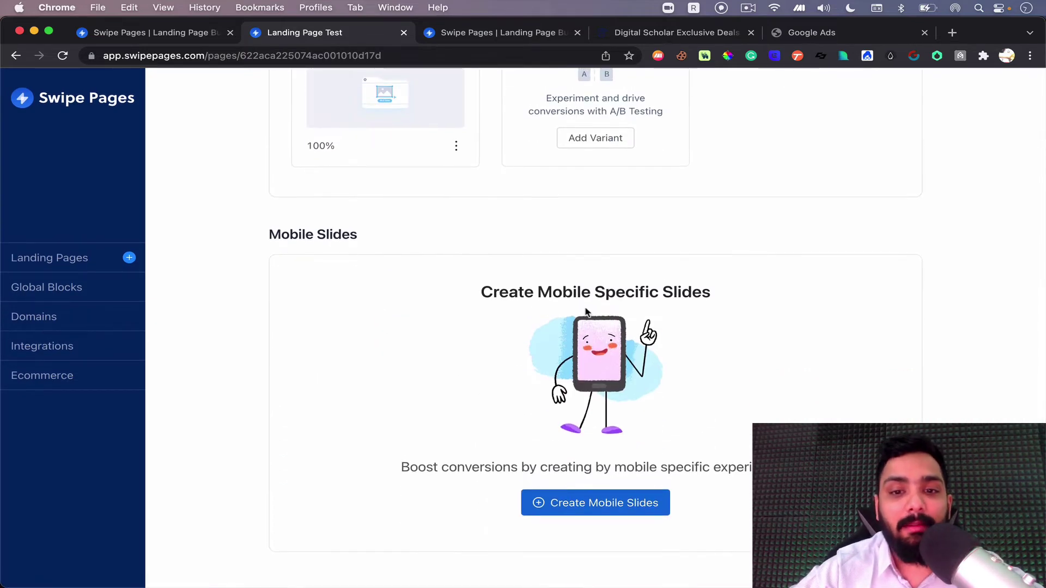
Create mobile slides from the Aloe Care slide template, then leave the slide builder.
click(579, 517)
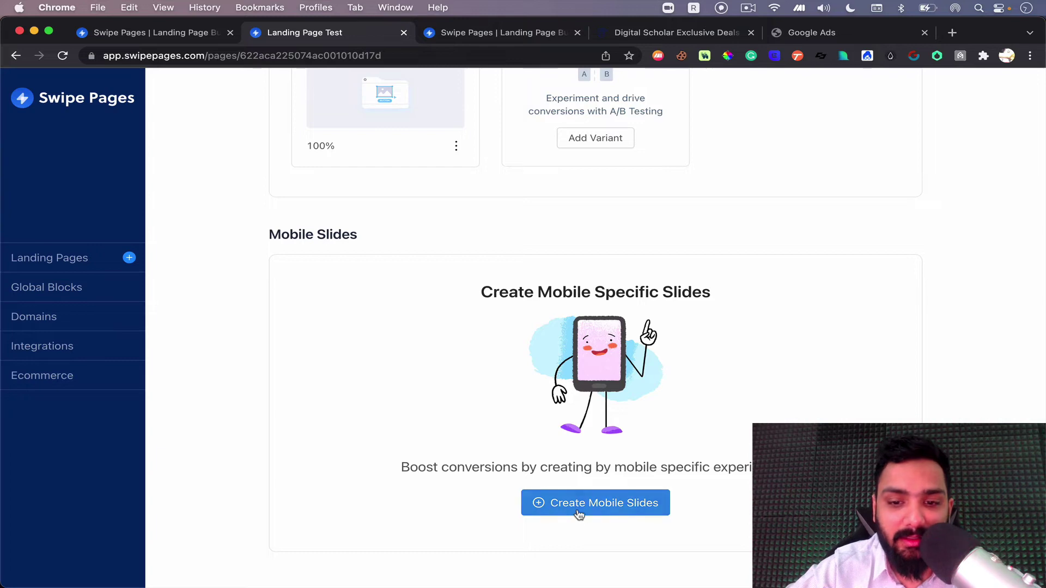
scroll(579, 507, down, 4)
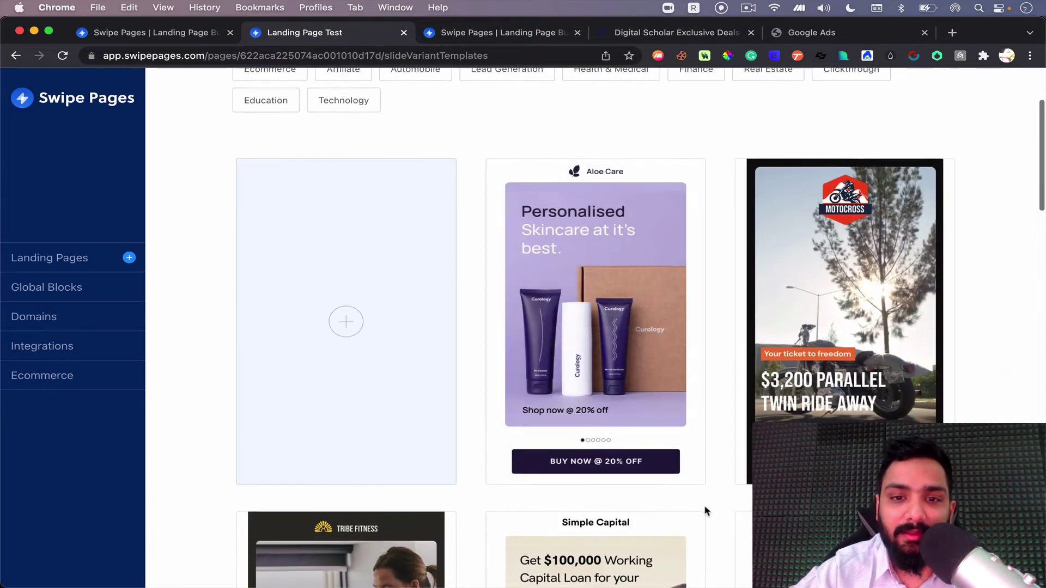
scroll(664, 403, down, 1)
click(614, 267)
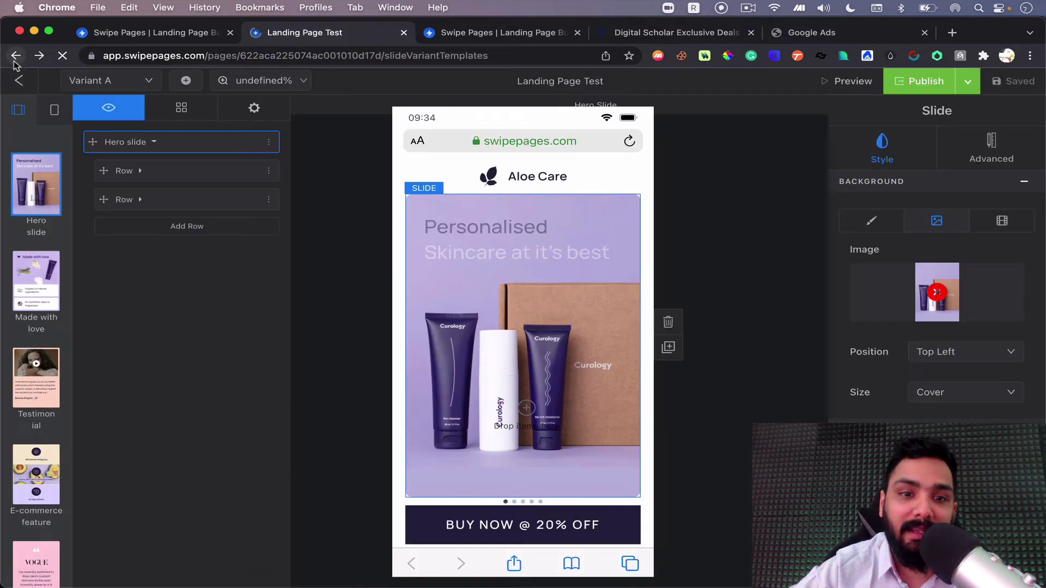
click(15, 56)
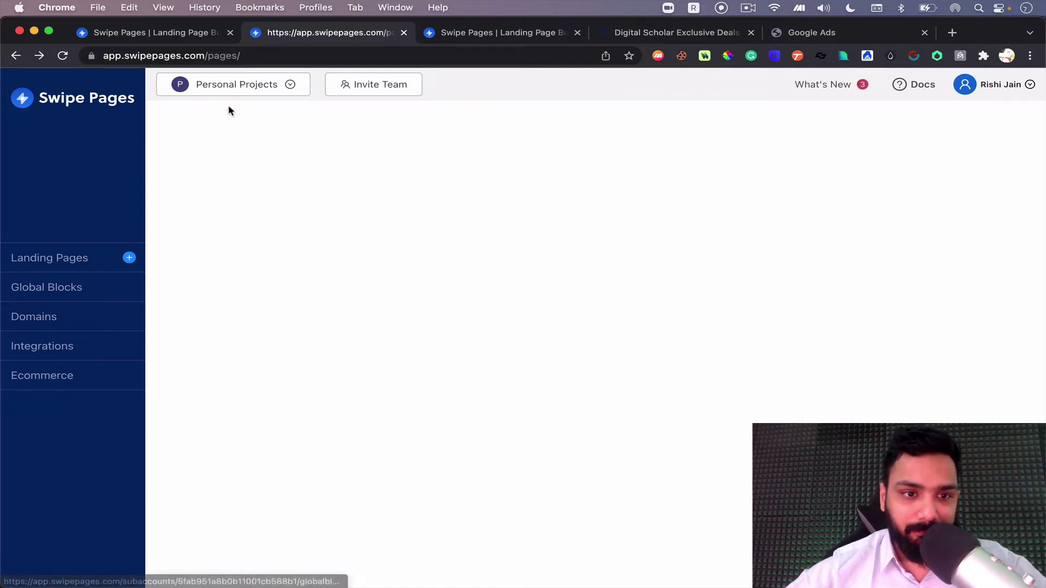
Switch to the Personal Projects workspace and open the Landing Page Test details.
click(208, 84)
click(215, 130)
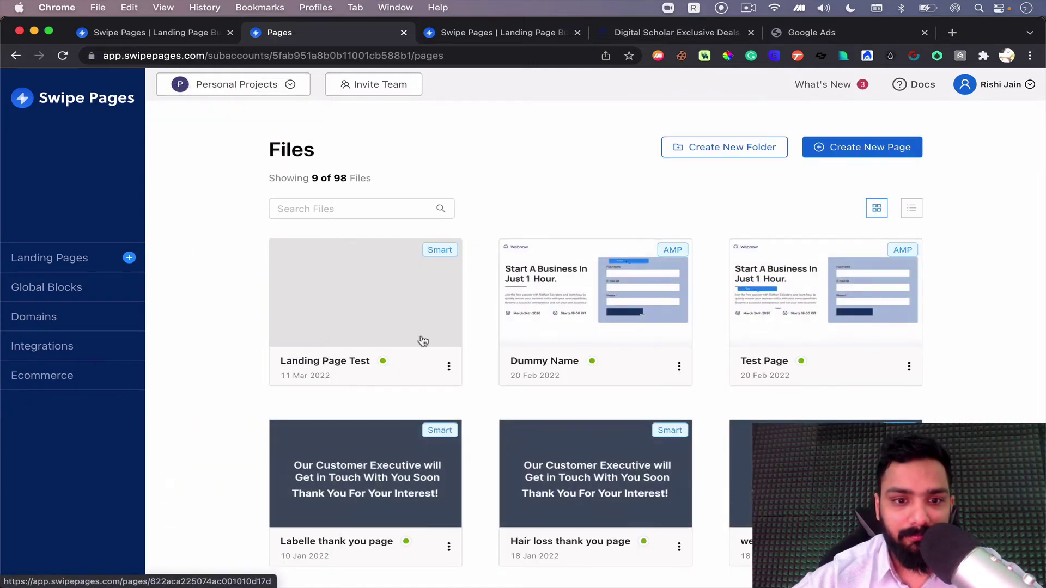
click(422, 342)
Add a blank-page Variant B to Mobile Slides next to Variant A.
scroll(420, 457, down, 5)
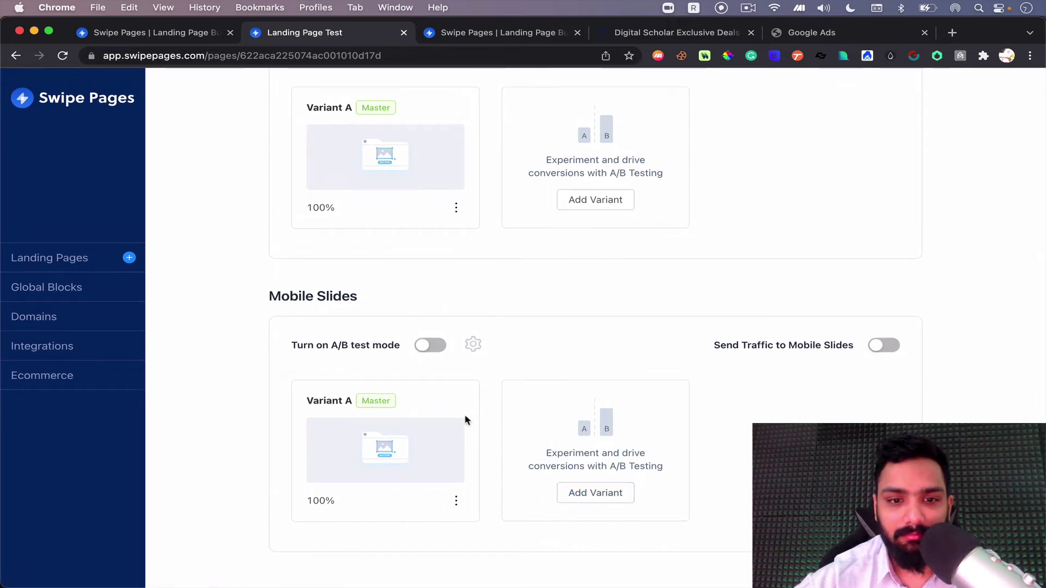
click(456, 501)
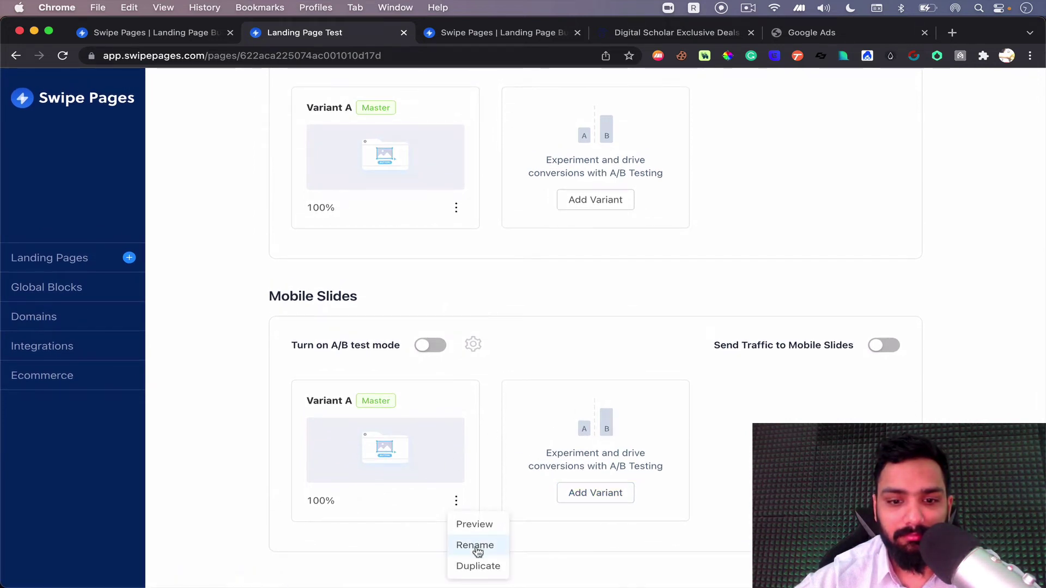
click(604, 493)
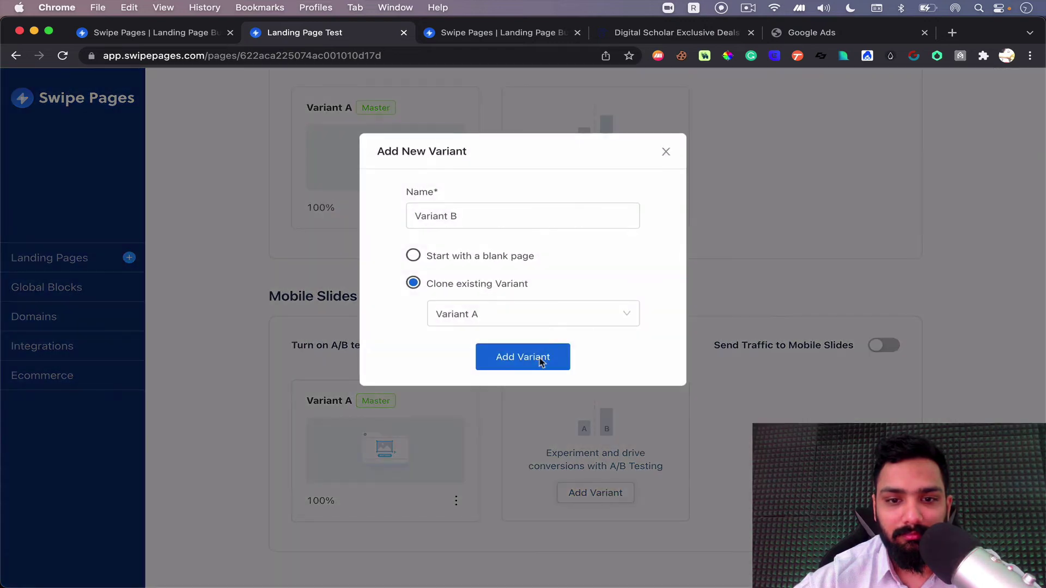
click(488, 265)
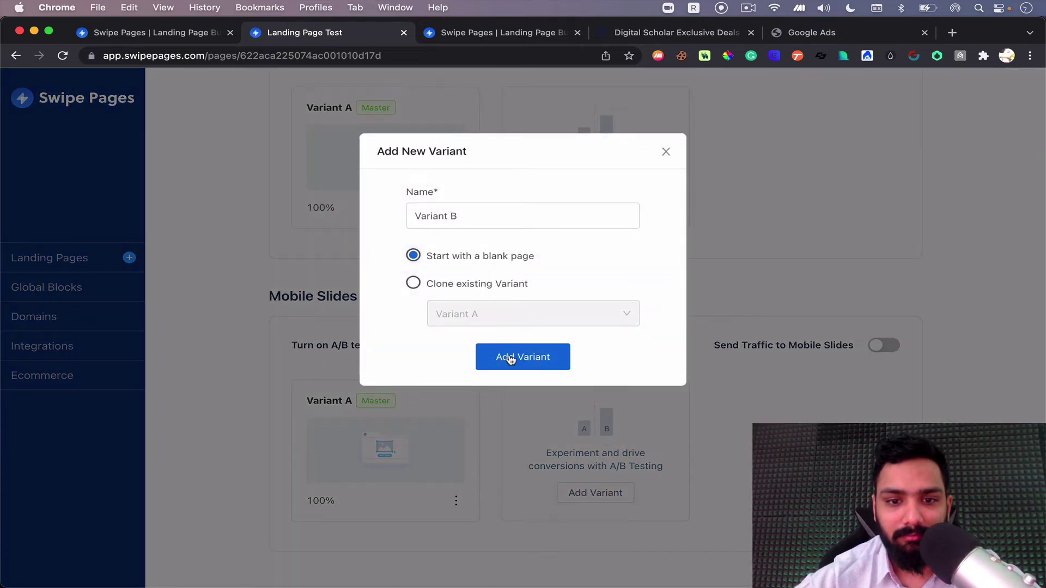
click(510, 359)
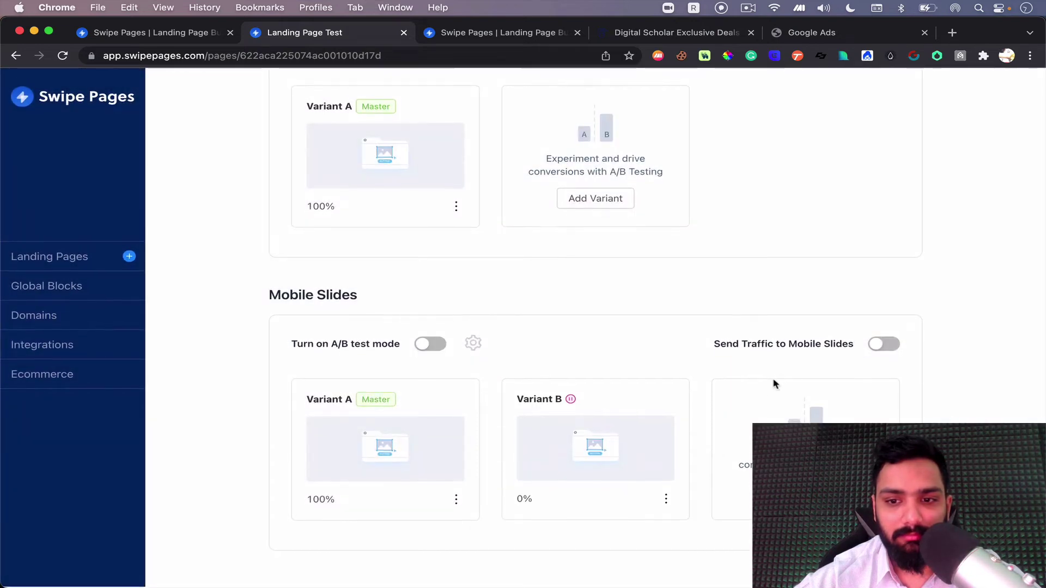
click(748, 8)
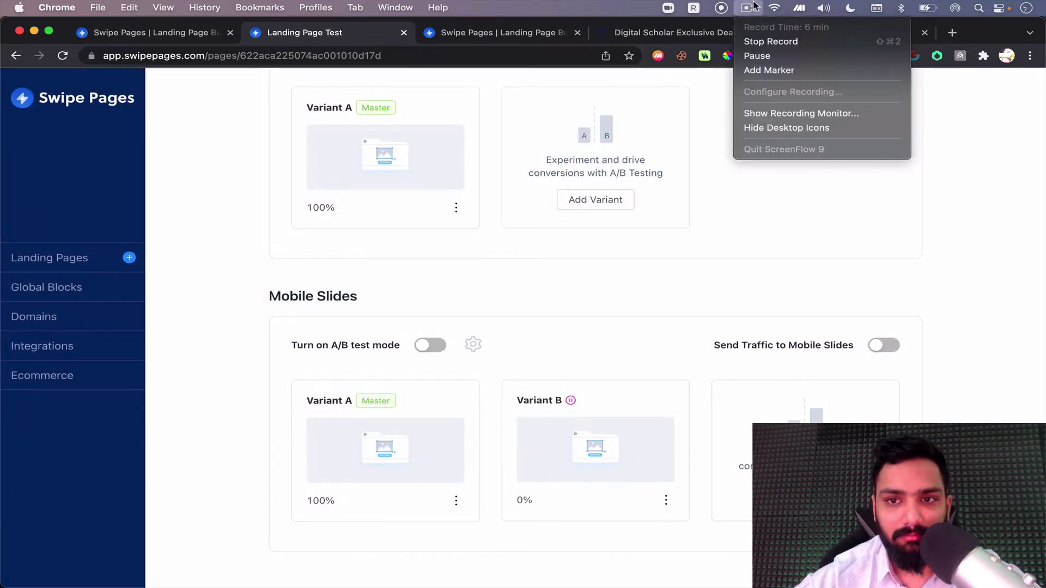
click(763, 53)
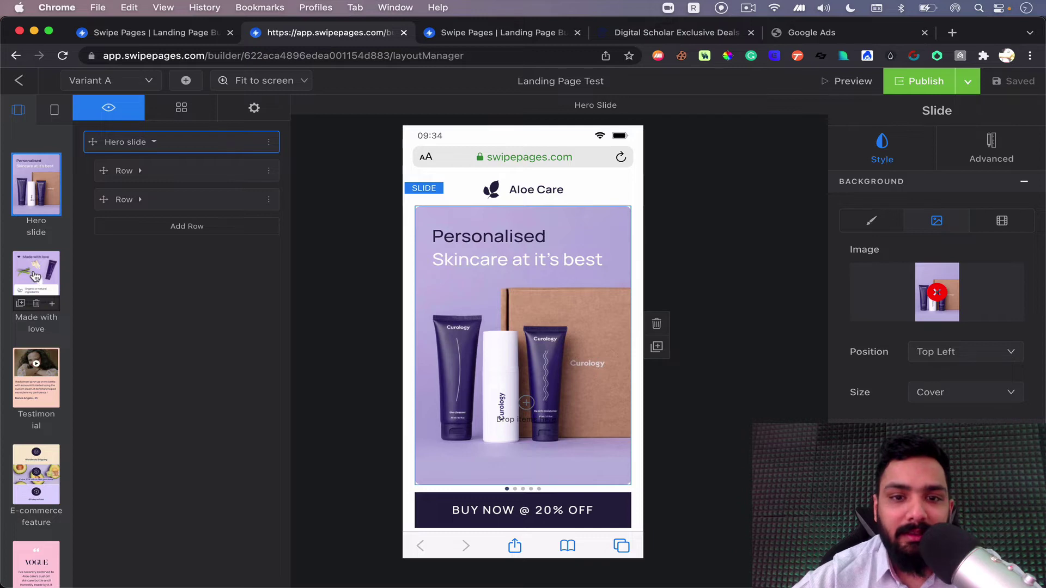
Review the Made with love, Testimonial, E-commerce, Vogue and rating slides.
scroll(36, 276, down, 1)
click(36, 256)
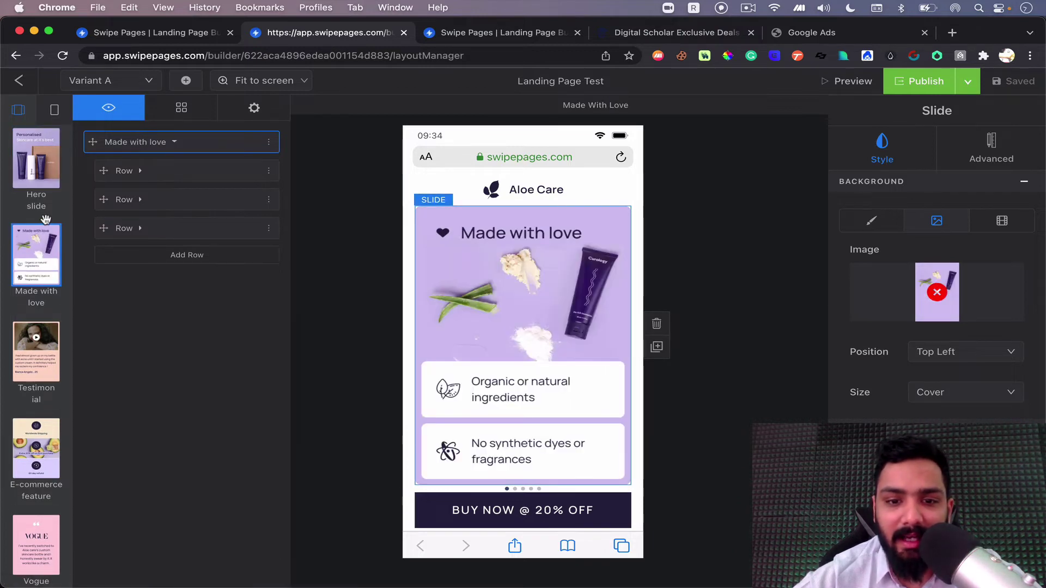
scroll(44, 229, down, 2)
click(36, 316)
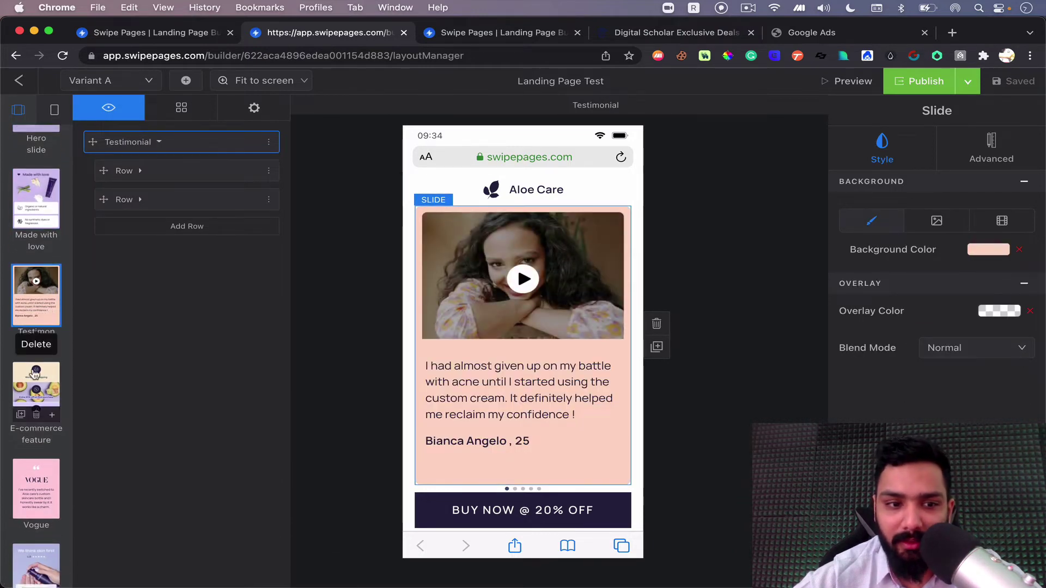
click(38, 397)
scroll(38, 403, down, 2)
click(39, 428)
scroll(39, 430, down, 2)
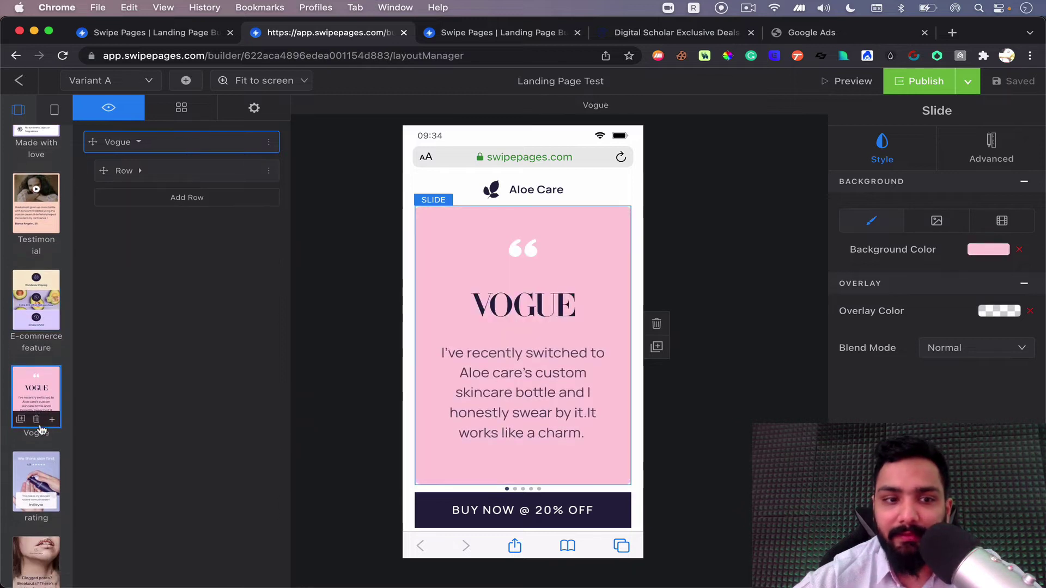
click(39, 433)
scroll(39, 434, down, 5)
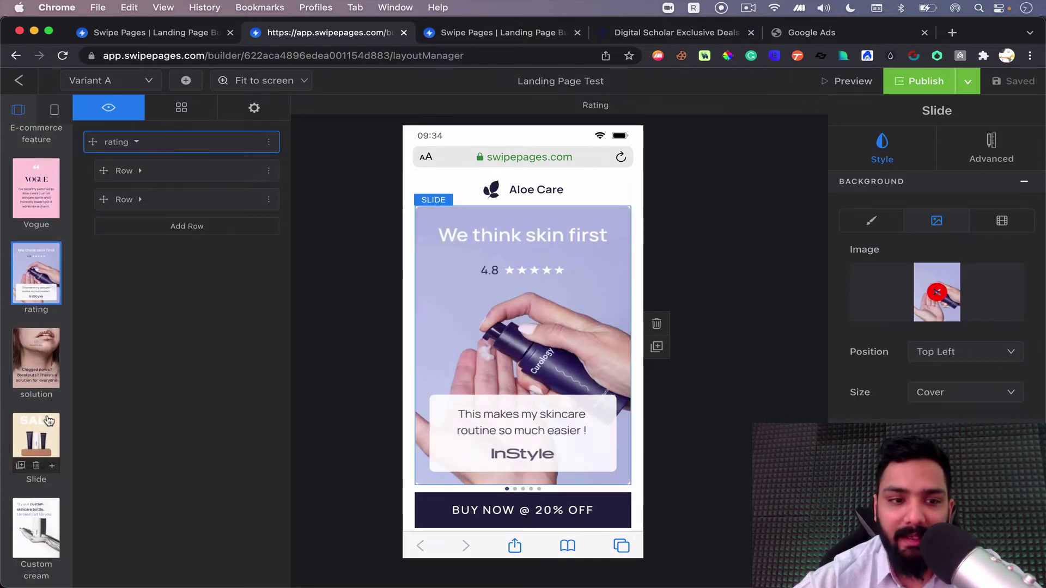
Cancel deleting the solution slide and review SALE through Built with Swipe Pages, then select Made with love's image box.
click(36, 380)
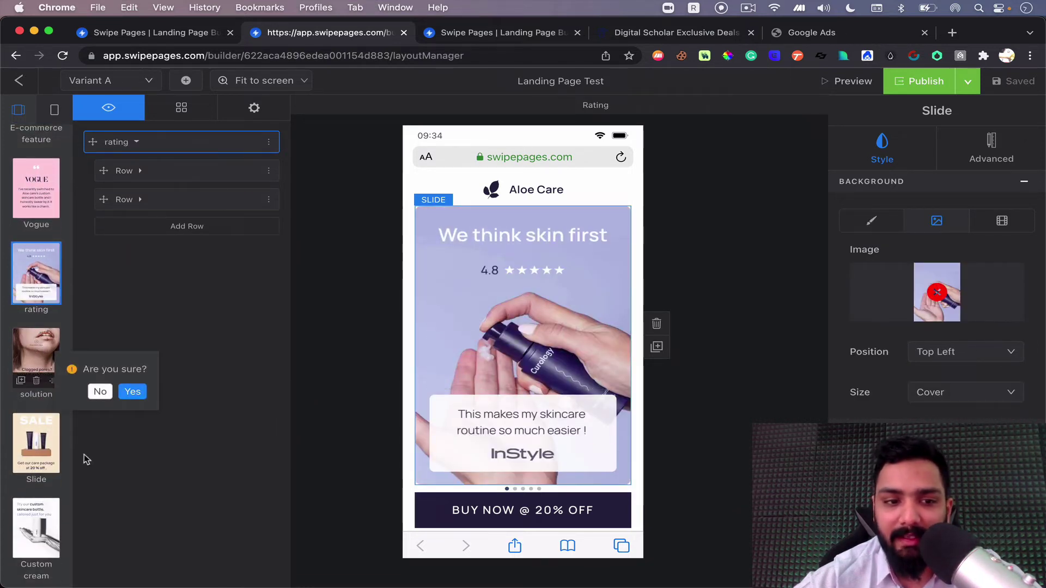
click(41, 444)
scroll(42, 444, down, 3)
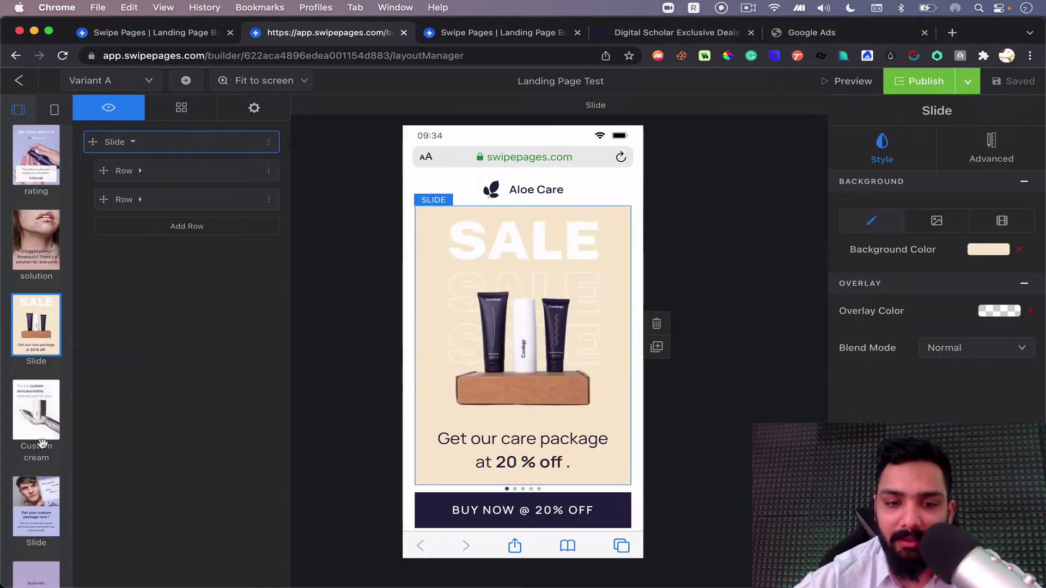
click(43, 403)
click(35, 384)
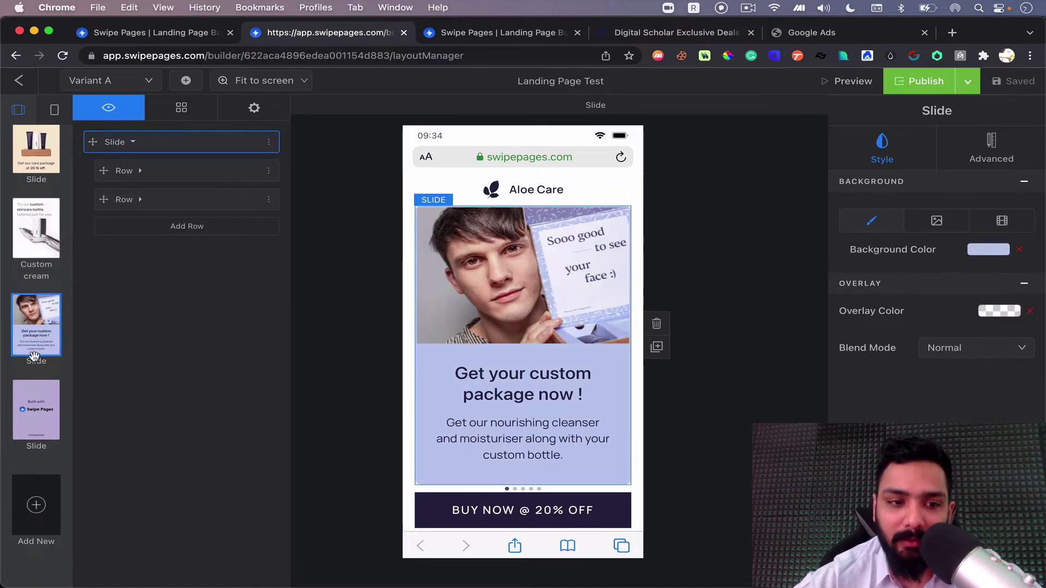
click(40, 425)
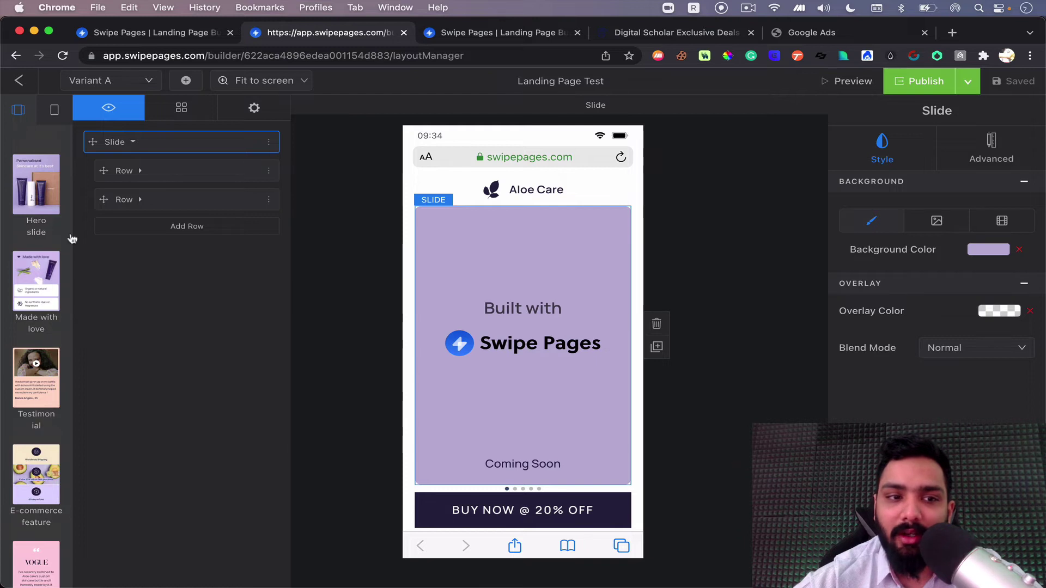
click(45, 188)
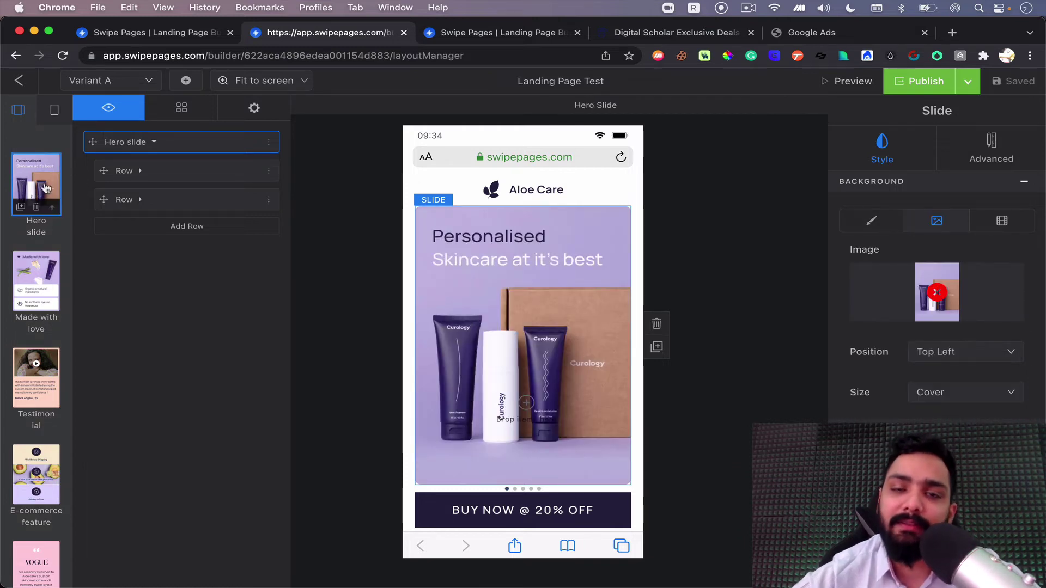
click(40, 284)
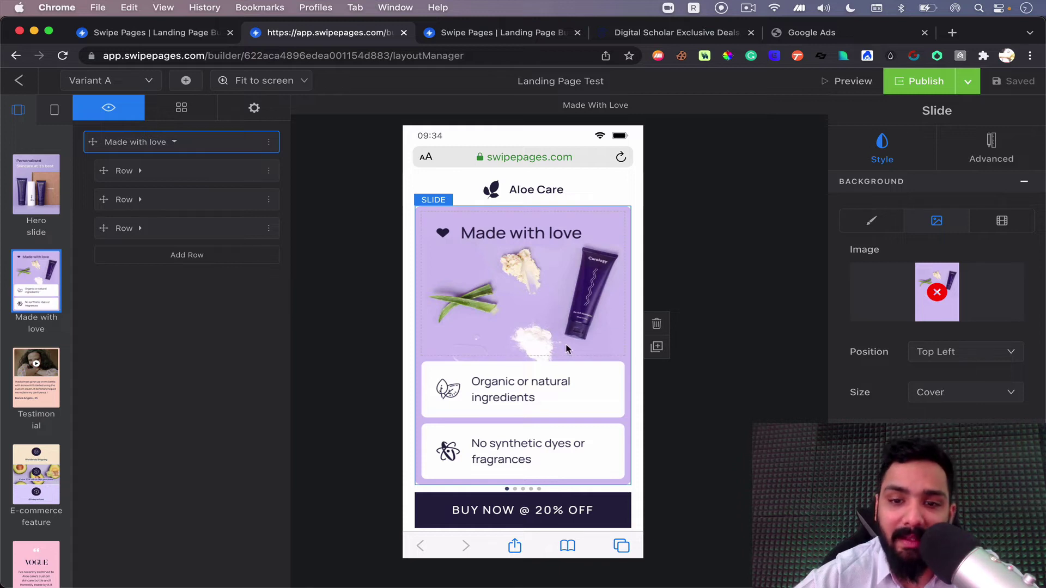
click(505, 339)
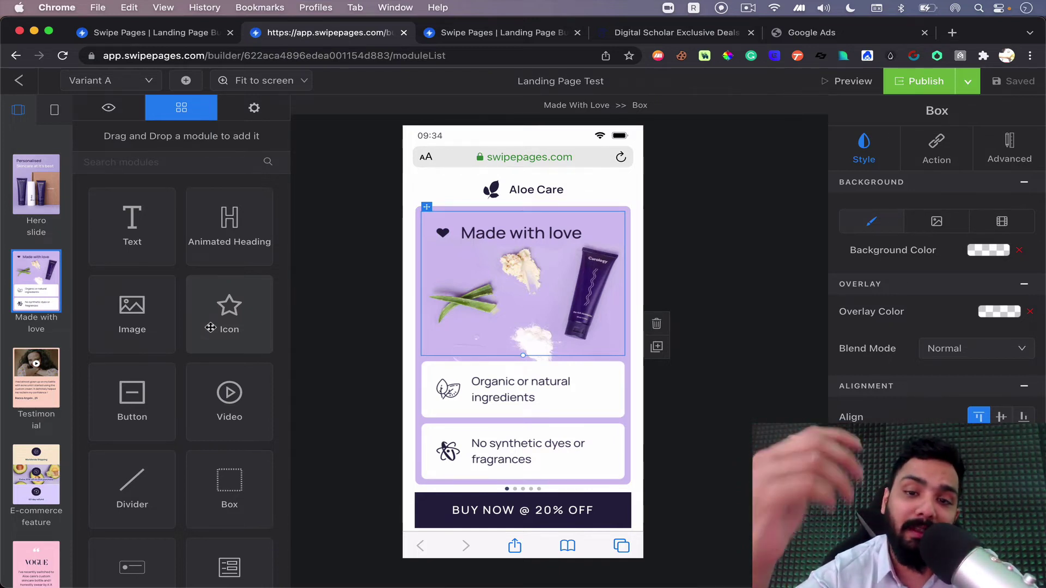
Switch from the builder to the Swipe Pages homepage in the third Chrome tab.
click(139, 37)
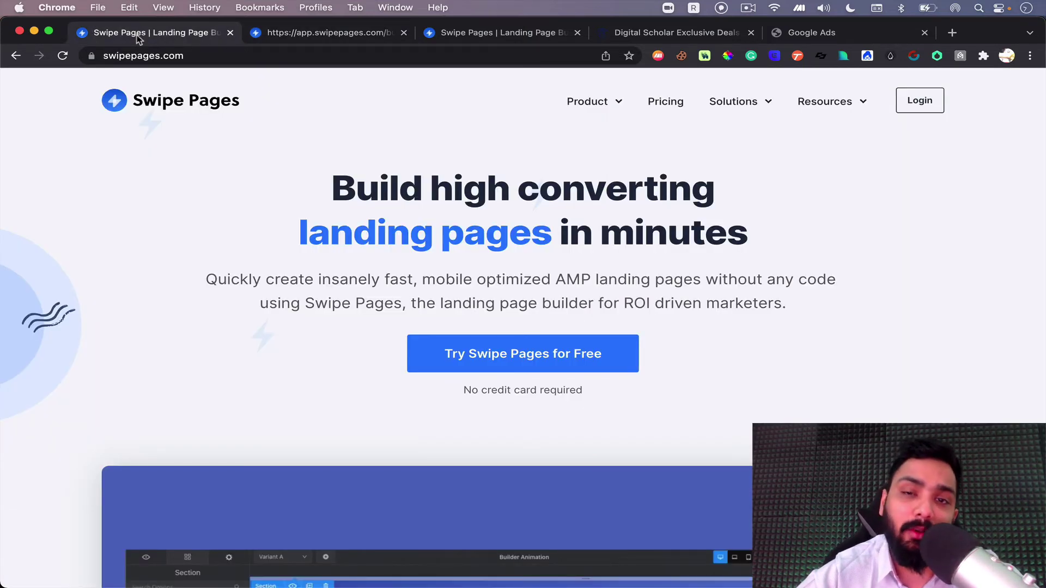
click(285, 35)
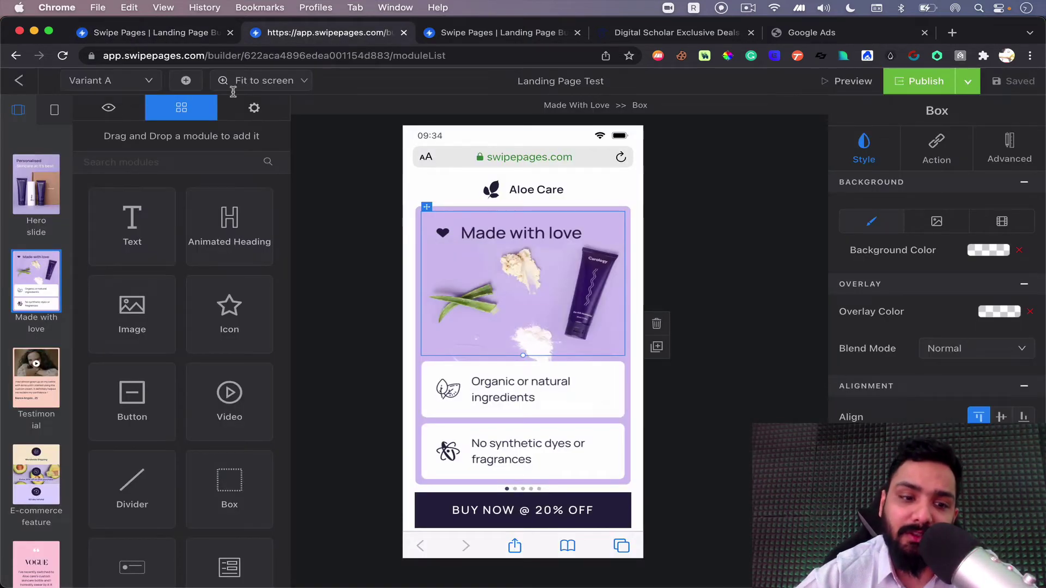
click(512, 35)
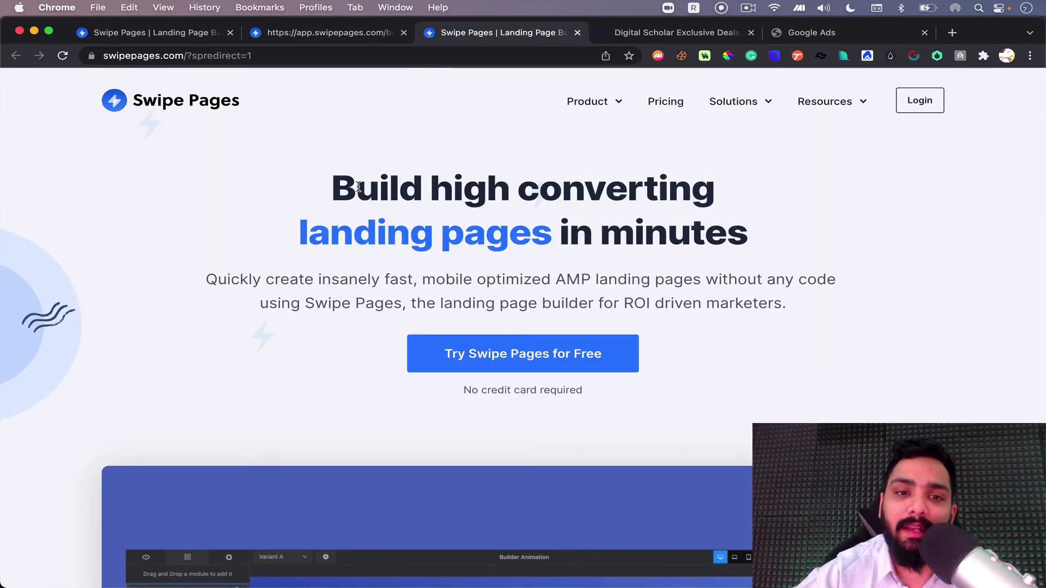
Select the two-line headline 'Build high converting landing pages in minutes' on the Swipe Pages homepage.
drag(333, 187, 836, 251)
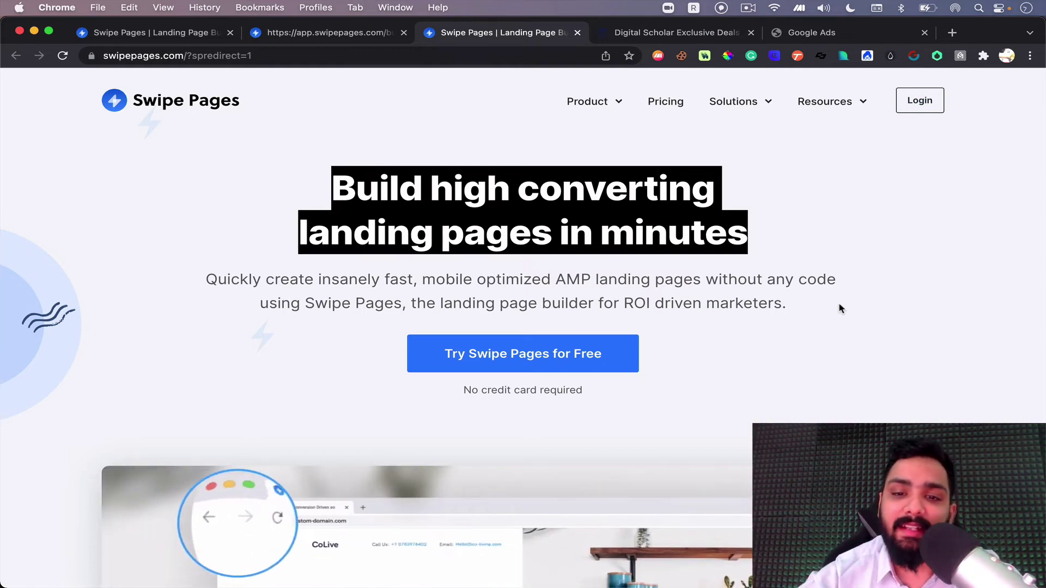
scroll(841, 308, down, 8)
From the Digital Scholar exclusive deals page, open the Swipe Pages lifetime deal at 199$.
click(290, 34)
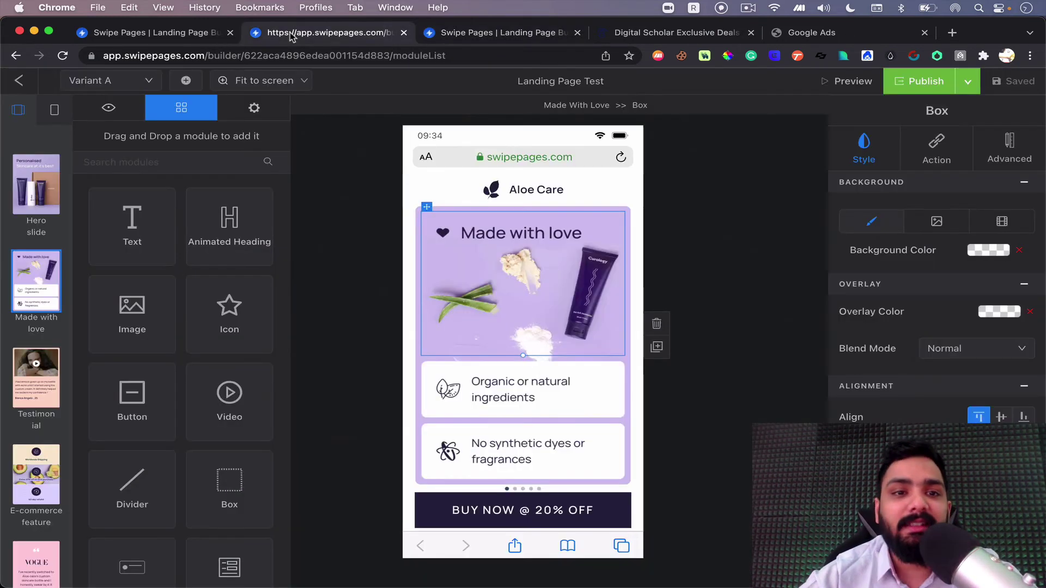
click(637, 34)
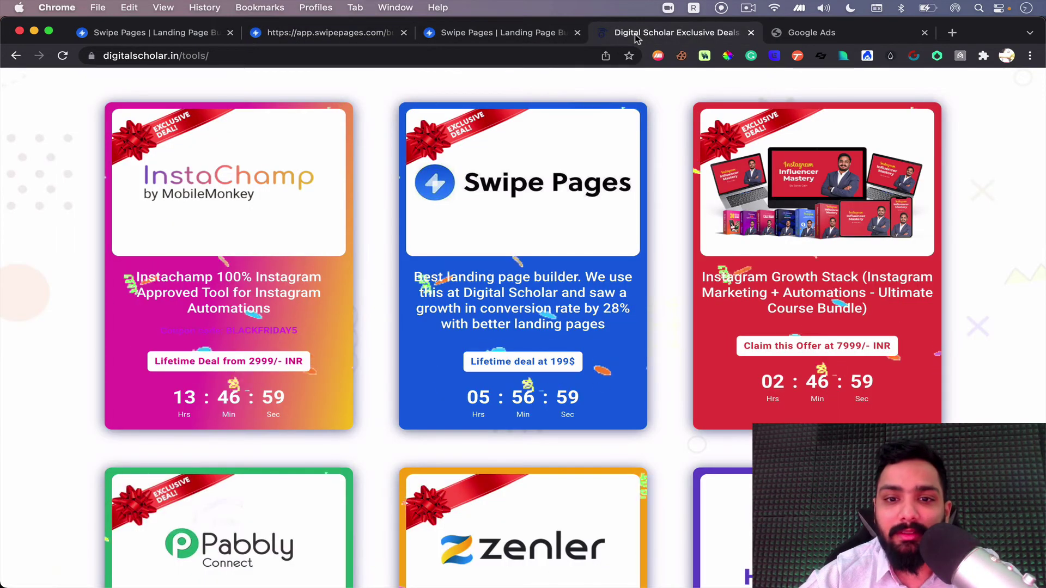
scroll(267, 107, up, 7)
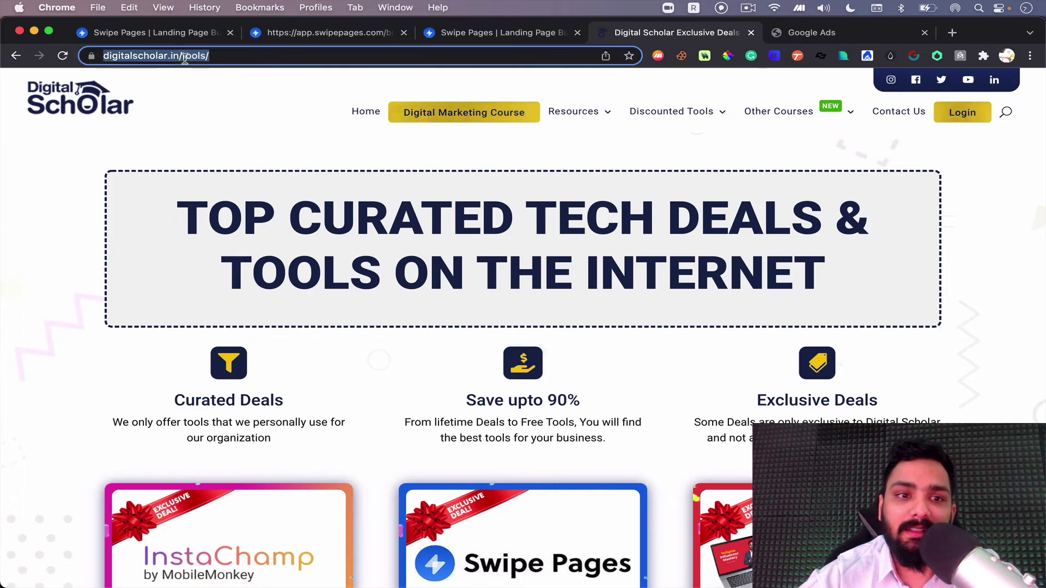
scroll(247, 114, down, 11)
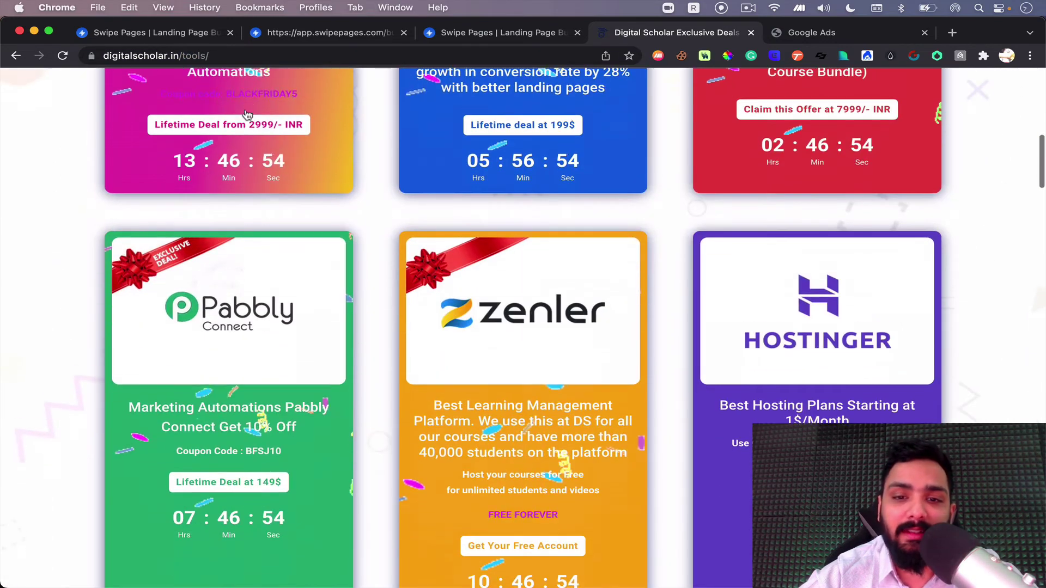
scroll(247, 114, up, 4)
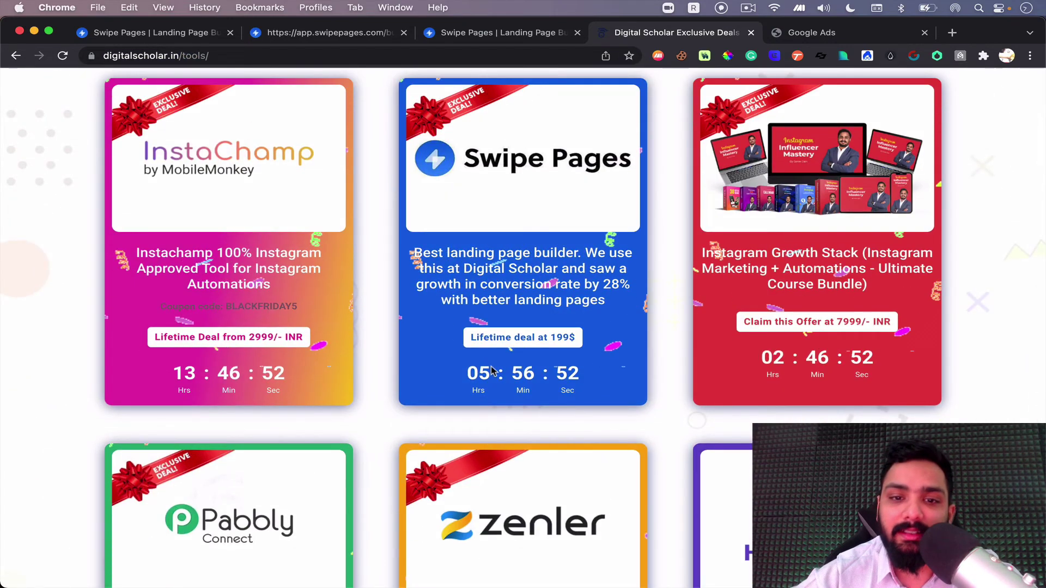
click(496, 337)
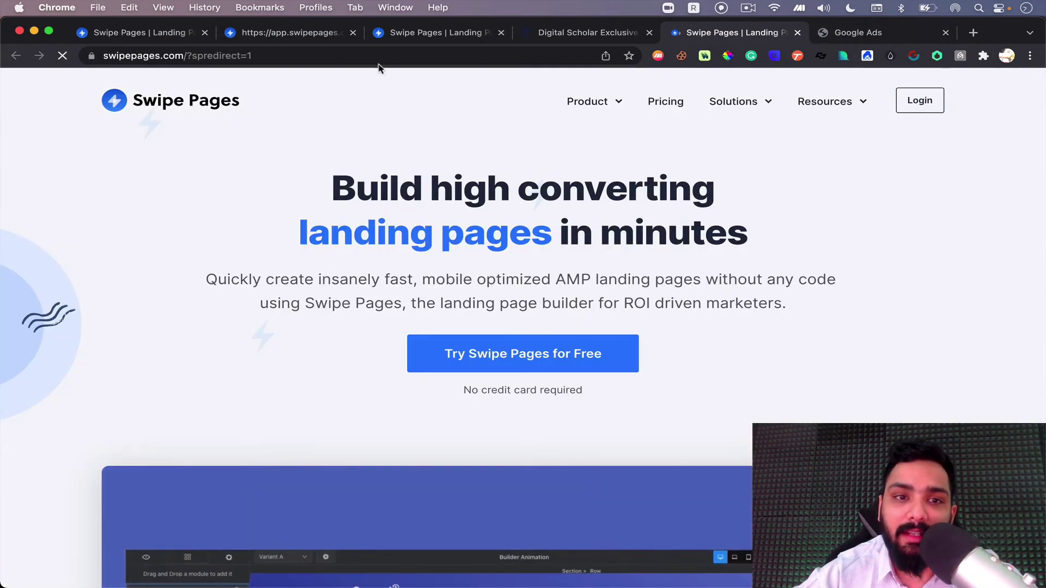
Revisit the lifetime deal, then open the Swipe Pages offer priced at 129$/year.
click(595, 30)
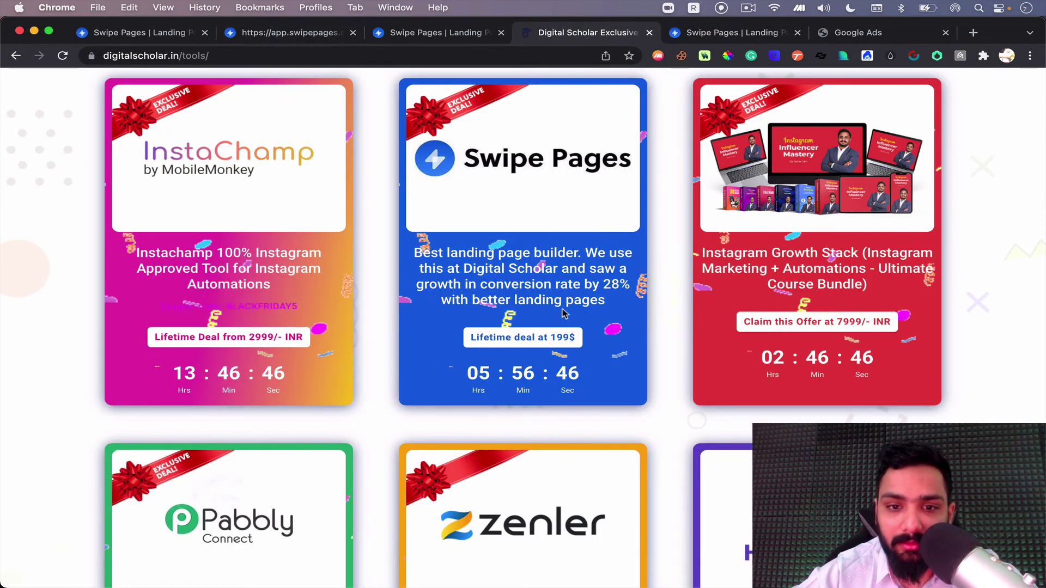
click(545, 344)
click(386, 57)
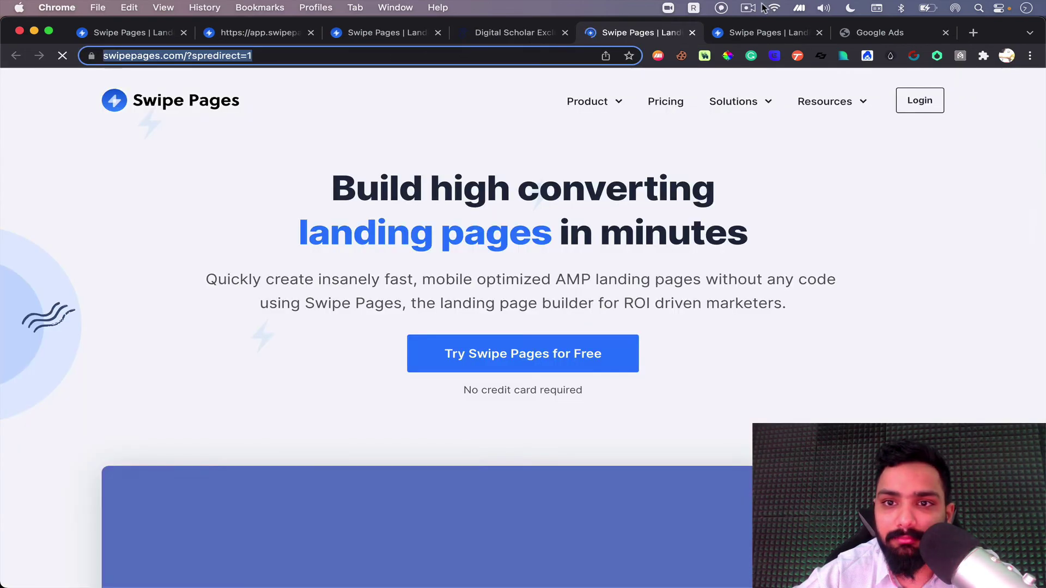
click(722, 7)
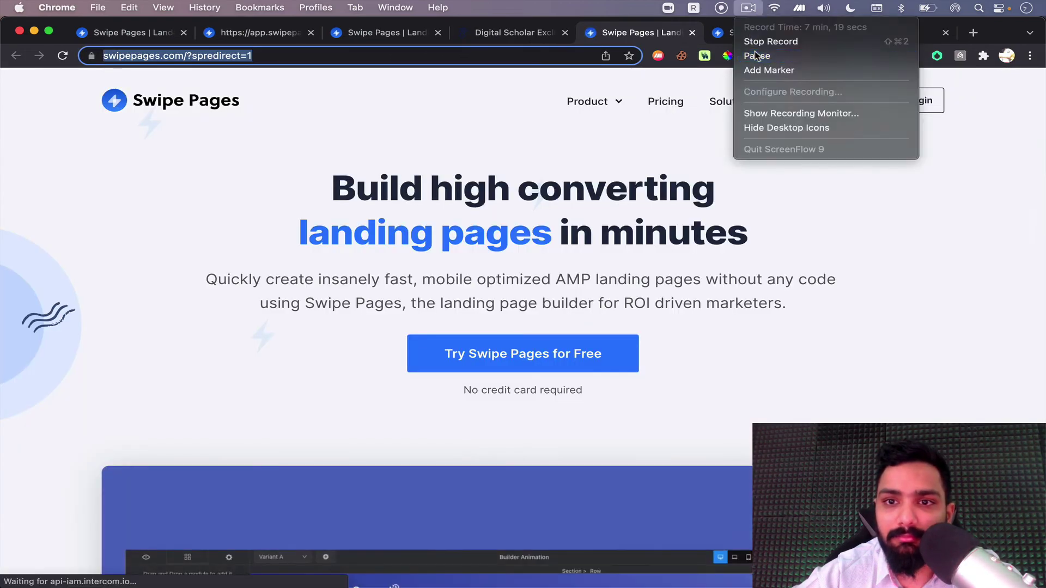
click(760, 54)
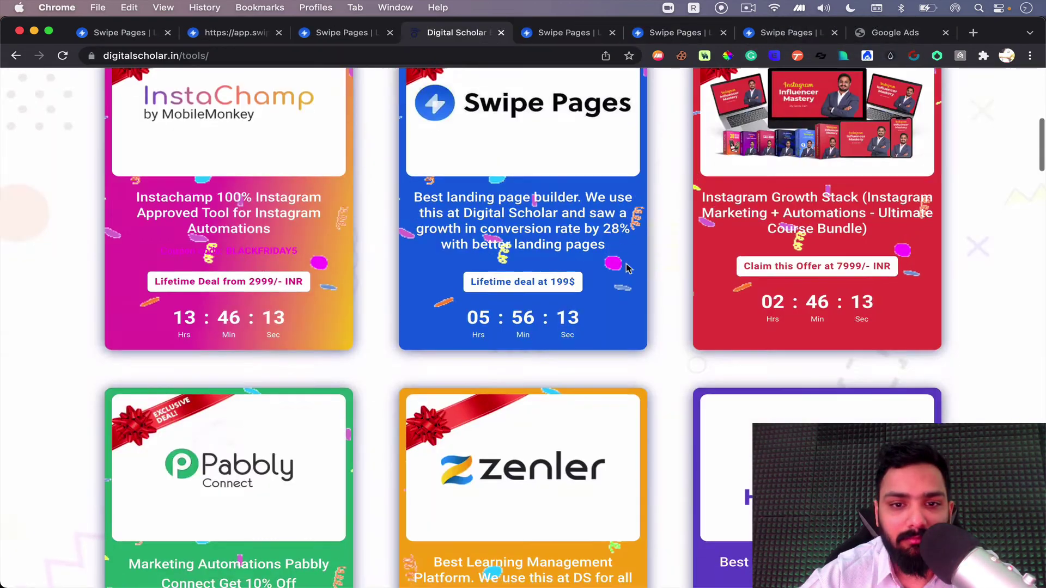
scroll(626, 268, up, 15)
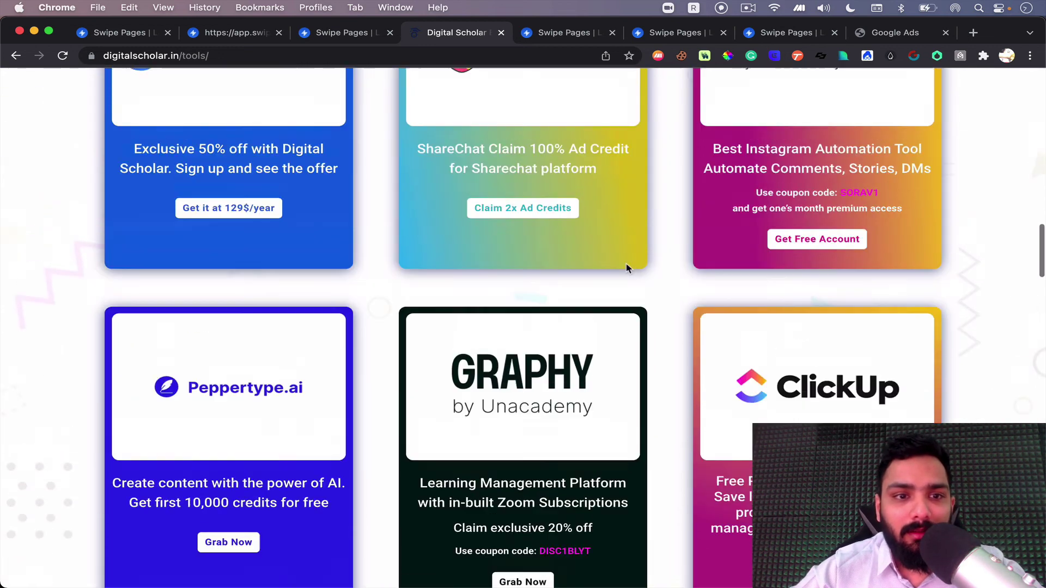
scroll(626, 268, up, 2)
click(234, 260)
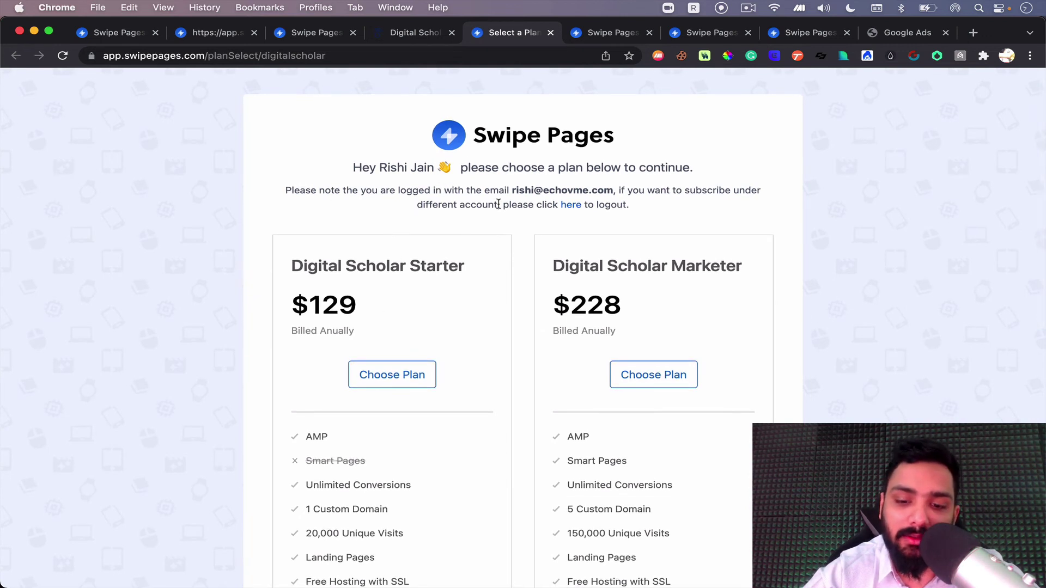
Load swipepages.com in a new private browsing window.
key(super+shift+n)
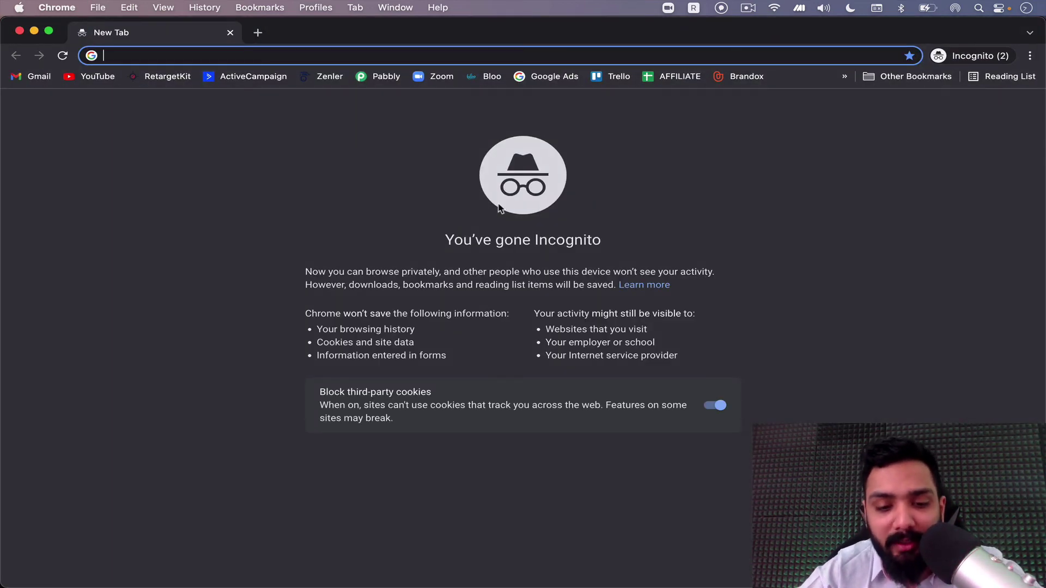
text(sw)
key(Return)
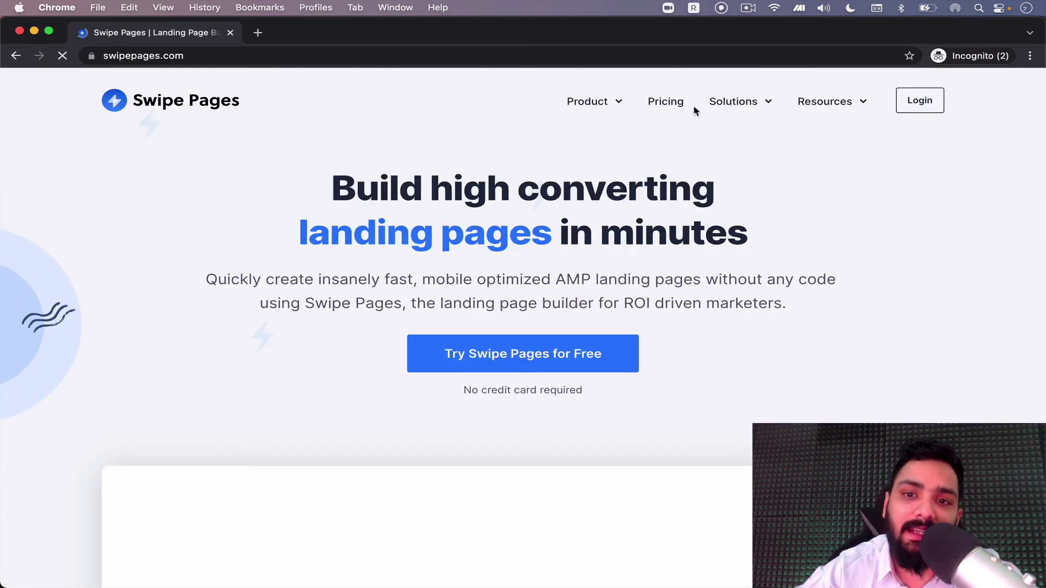
Show the Pricing page's annual prices and shrink the private window beside the plan page.
click(660, 105)
scroll(495, 346, down, 2)
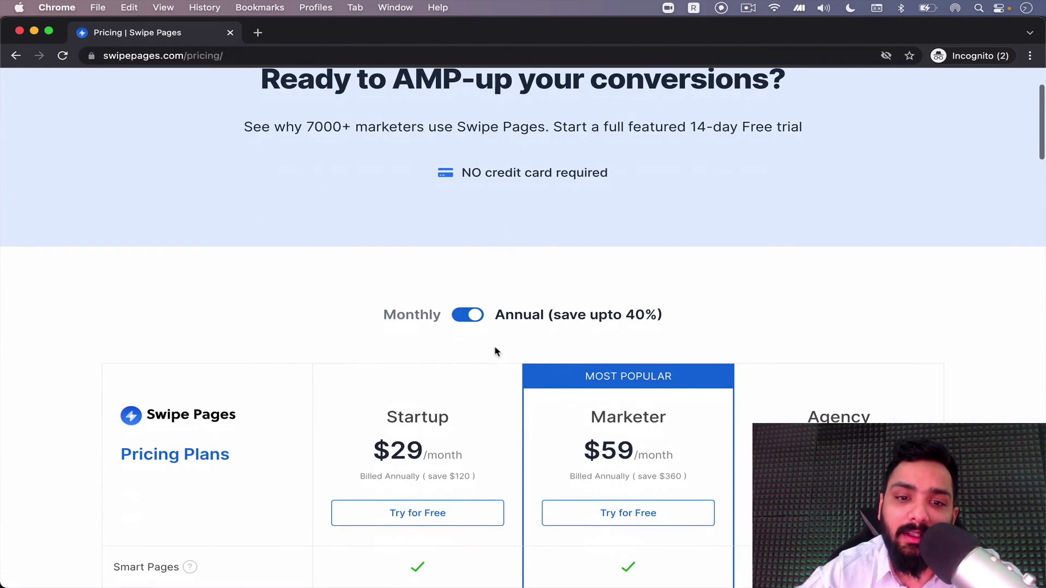
click(467, 317)
click(467, 317)
scroll(467, 317, down, 2)
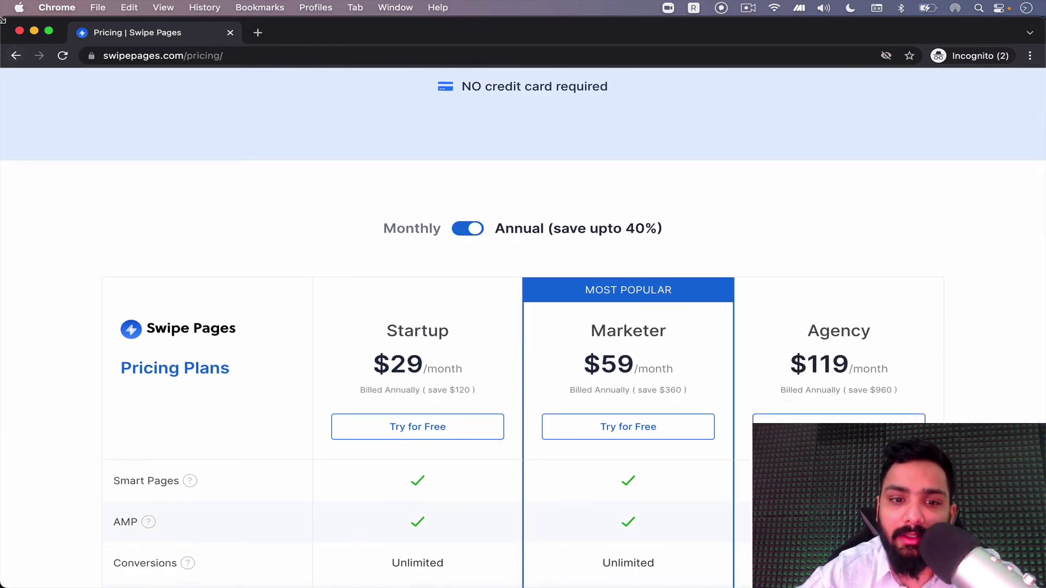
drag(3, 19, 27, 21)
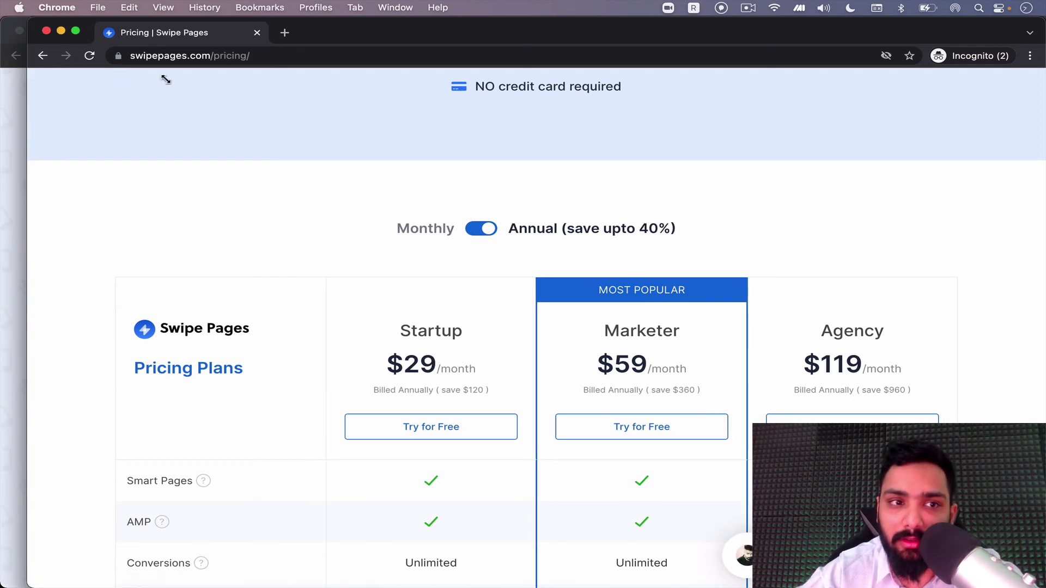
drag(165, 80, 642, 336)
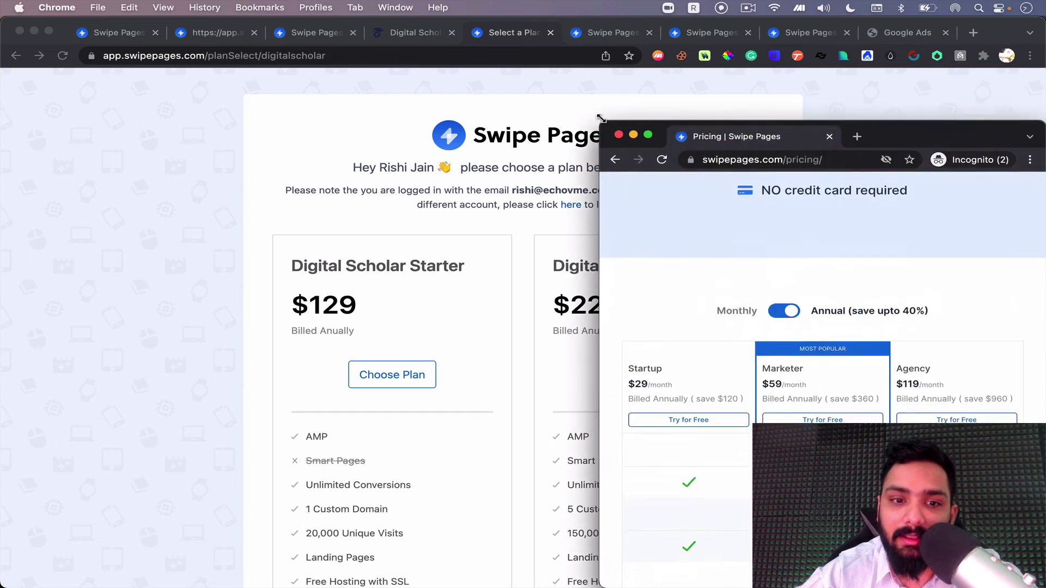
Enlarge the pricing window, highlight Marketer at $59/month, then shrink it to reveal the $228 plan.
scroll(329, 335, down, 1)
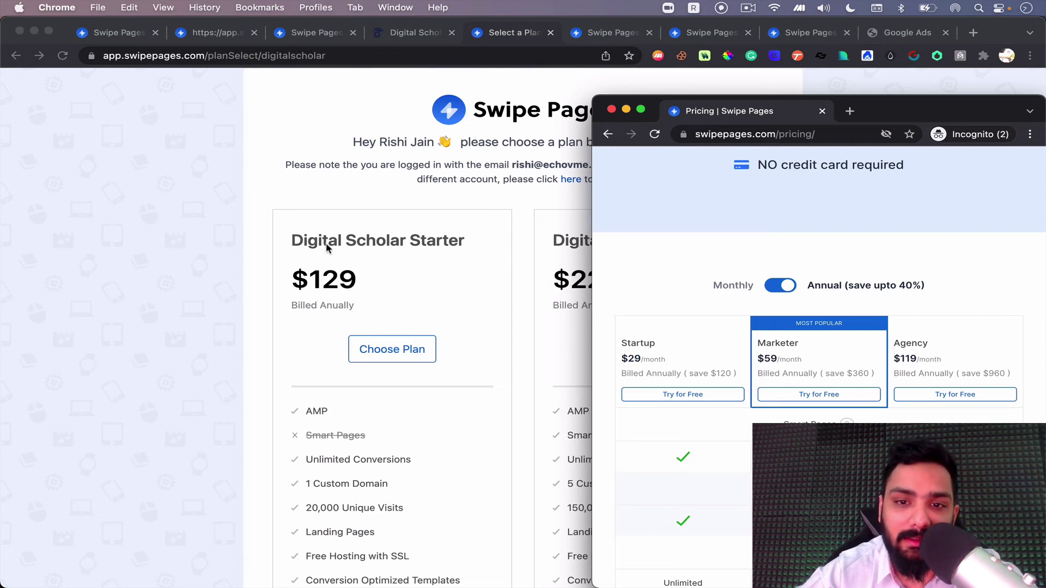
drag(601, 104, 437, 55)
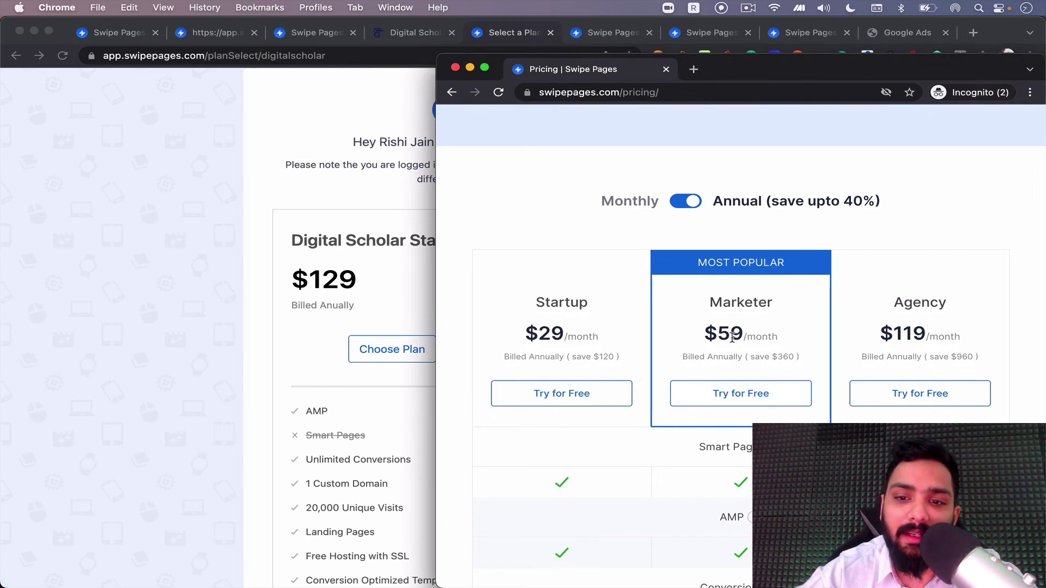
scroll(727, 406, down, 1)
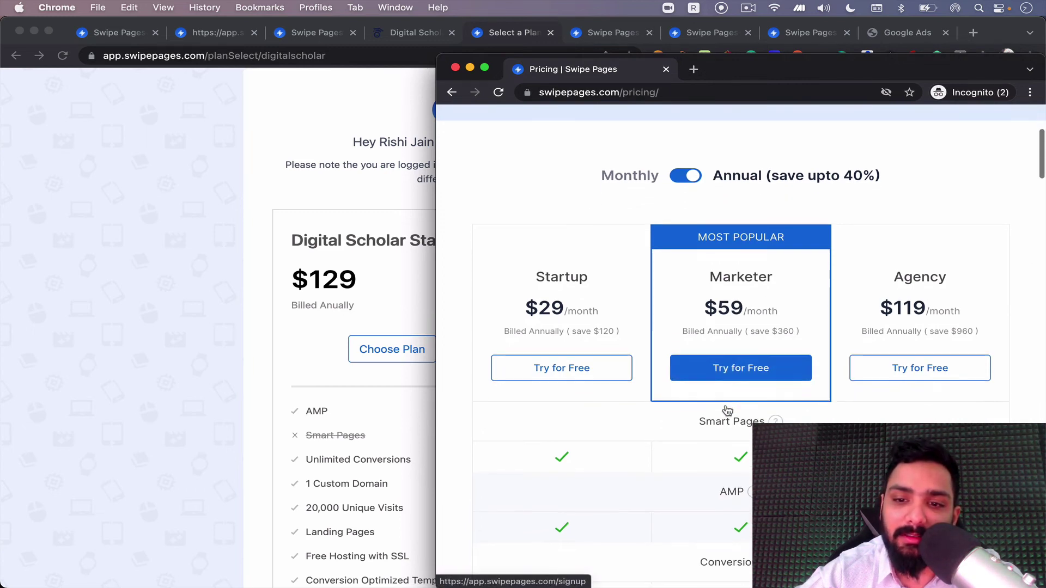
drag(716, 309, 785, 317)
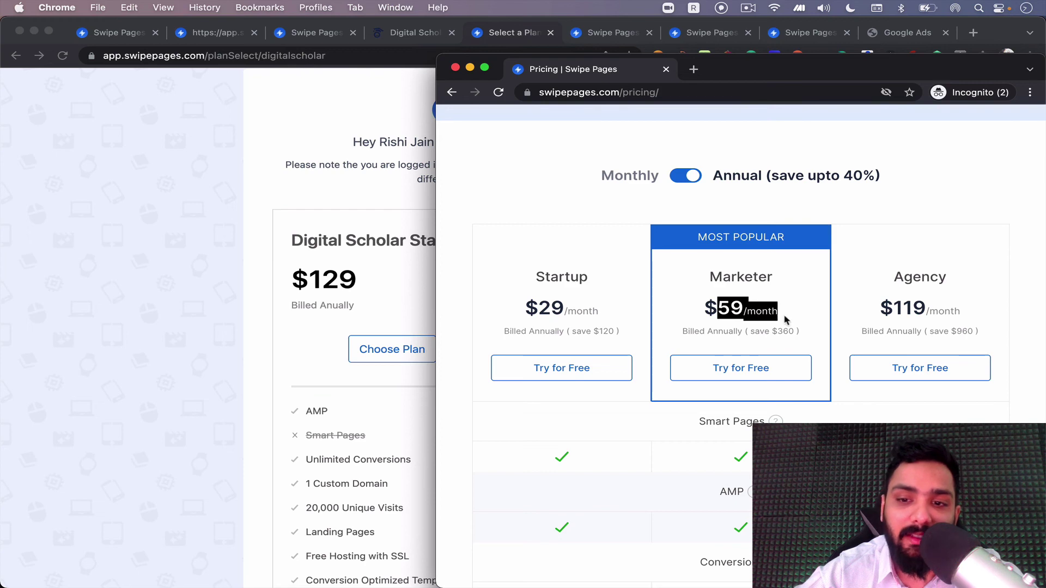
click(784, 315)
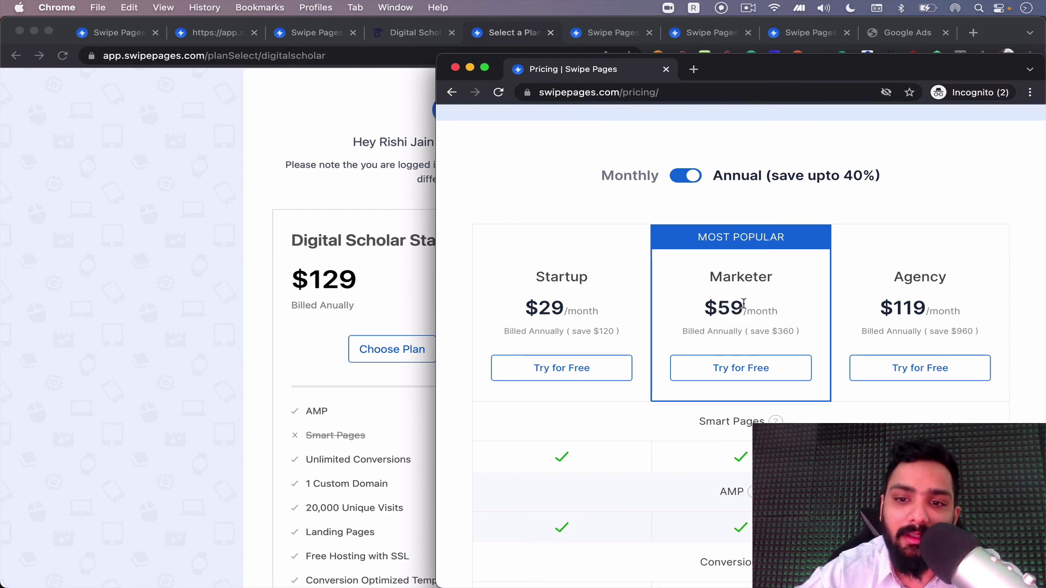
drag(435, 58, 762, 280)
scroll(583, 285, down, 2)
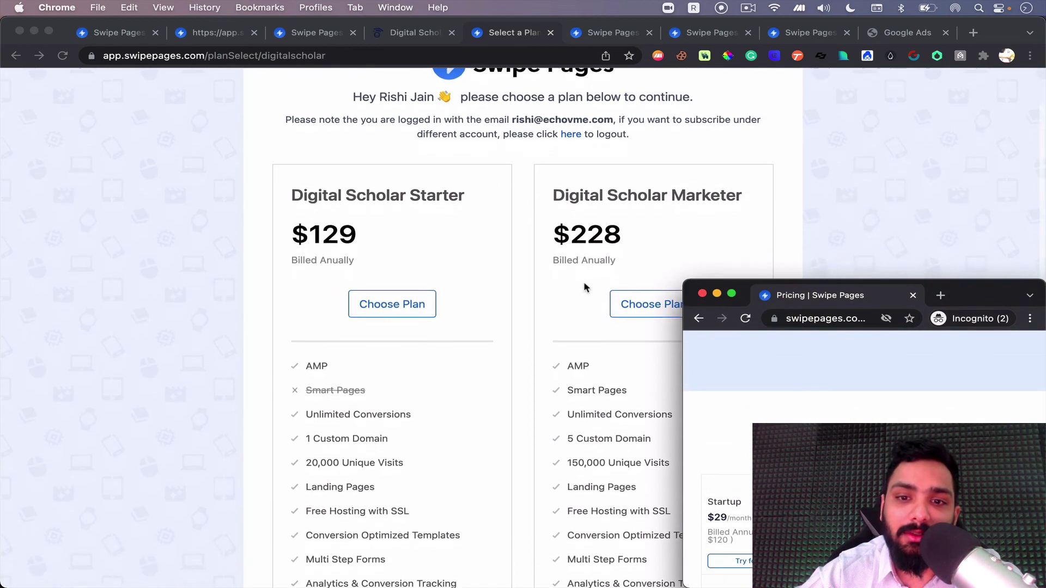
Bring the Digital Scholar plan page forward and review the Starter and Marketer features, including 150,000 Unique Visits.
click(564, 227)
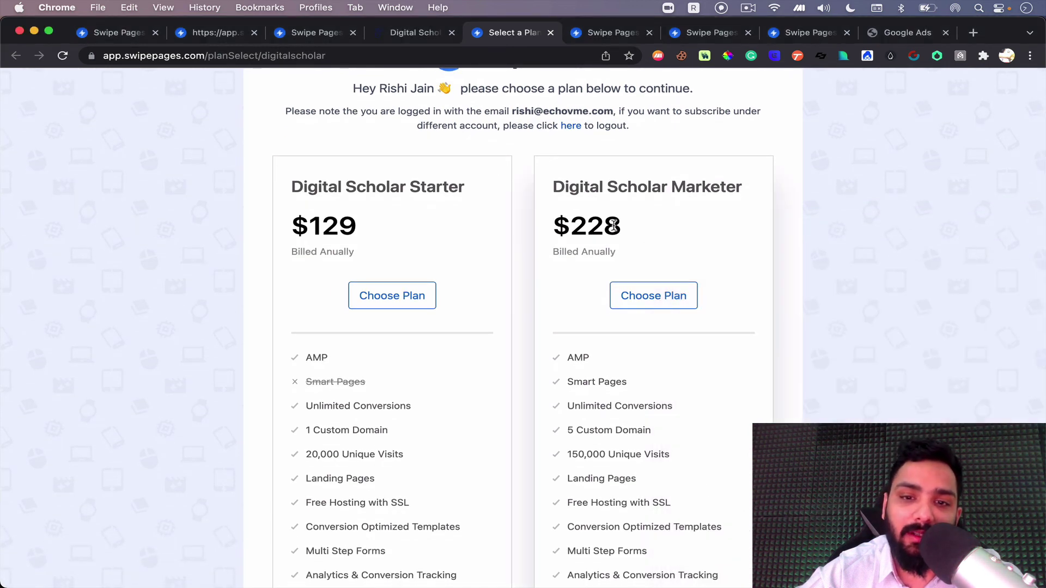
scroll(620, 273, down, 1)
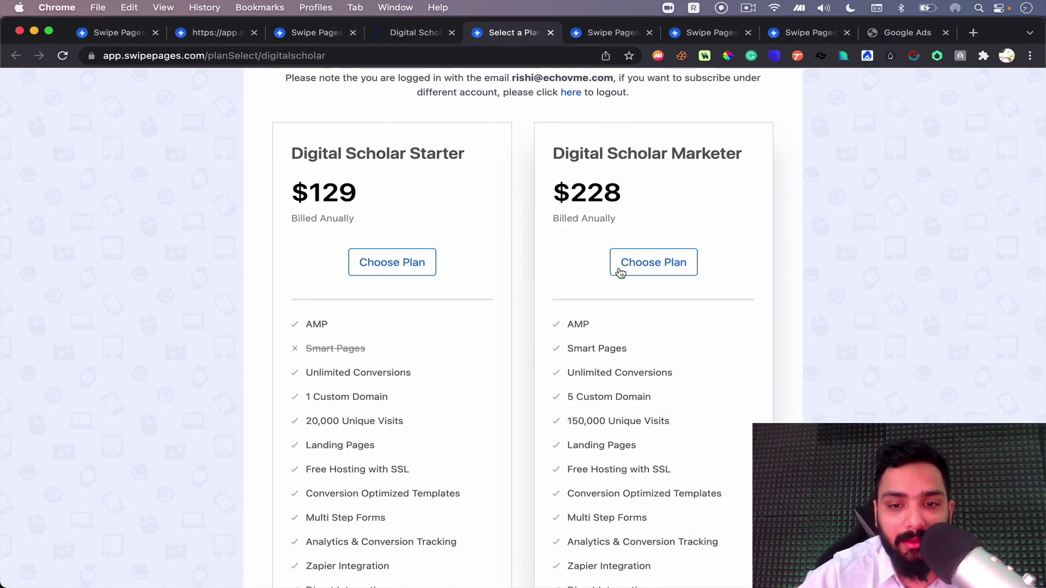
scroll(621, 273, down, 2)
drag(566, 338, 670, 313)
click(537, 327)
scroll(564, 311, down, 2)
click(670, 313)
Review the remaining features down to Server Side A/B Testing, then return to the plan page's address.
scroll(670, 313, down, 1)
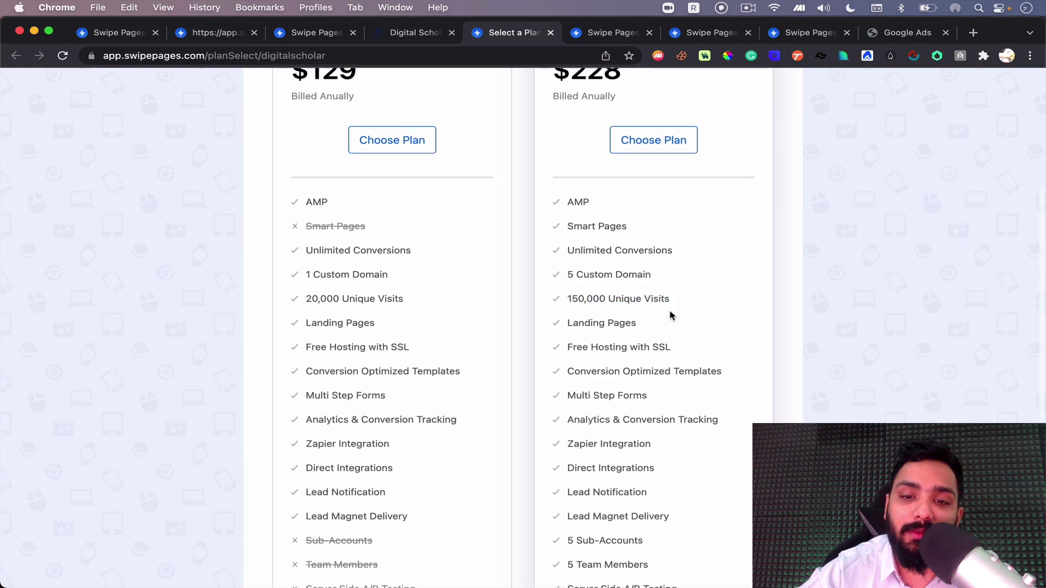
scroll(689, 292, down, 5)
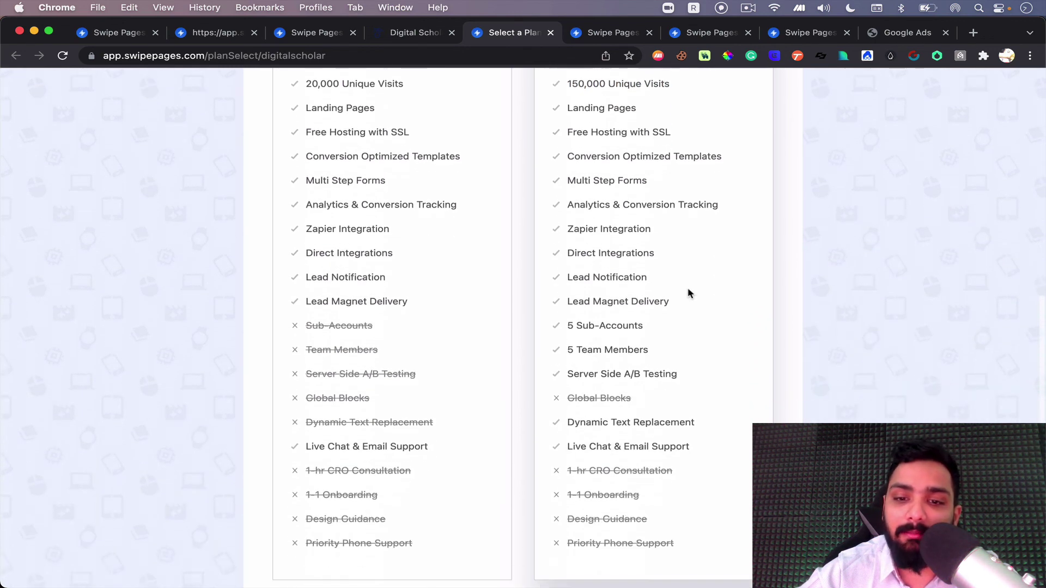
drag(567, 374, 677, 374)
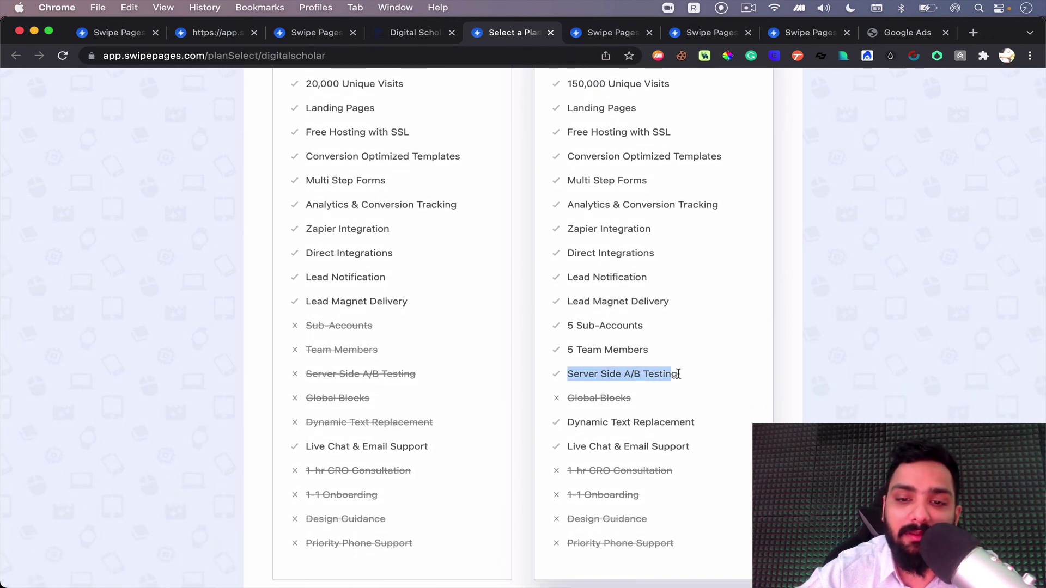
click(694, 382)
scroll(676, 408, down, 2)
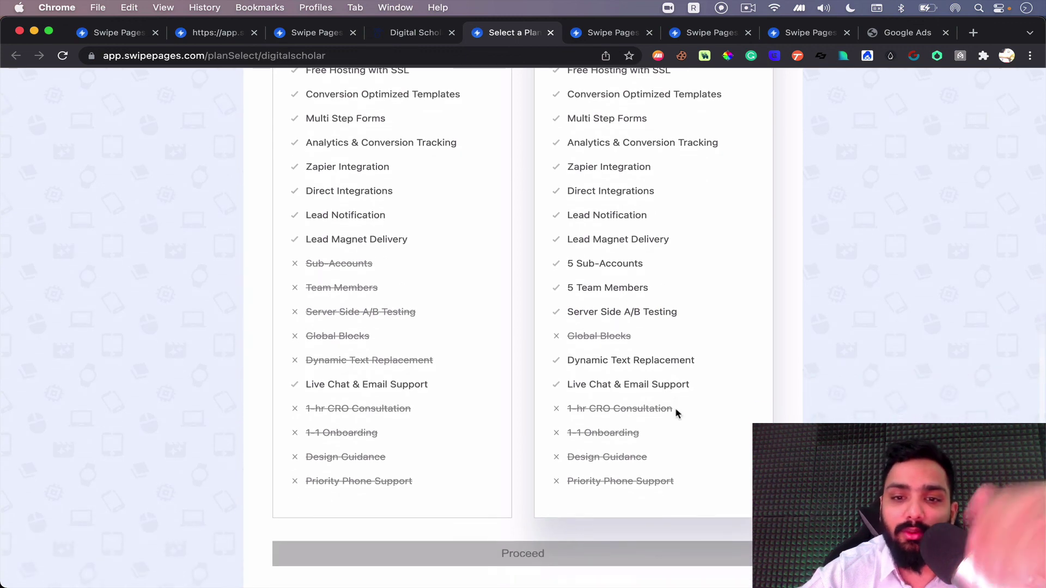
scroll(675, 408, up, 15)
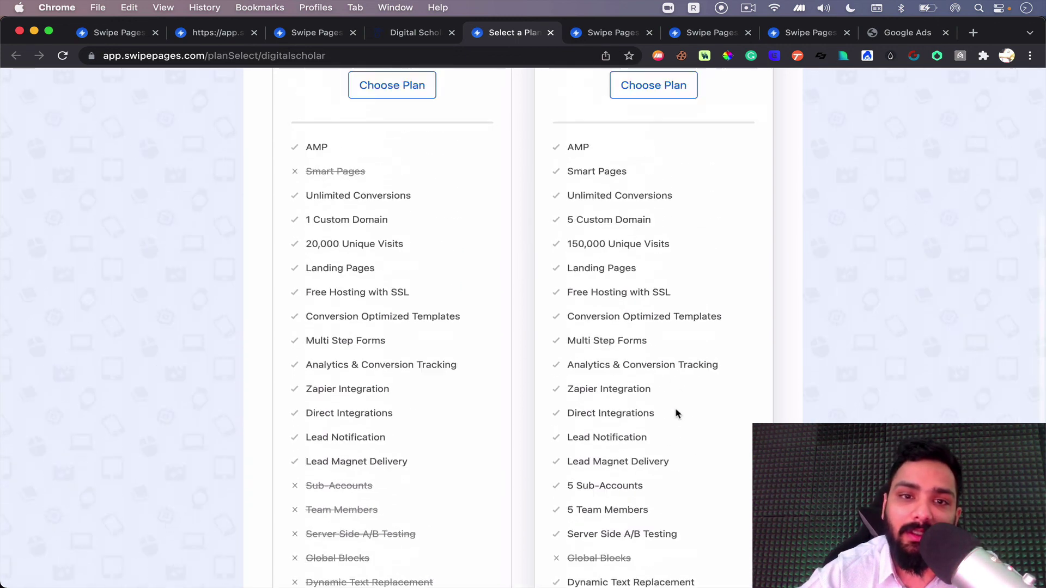
click(328, 59)
key(super+c)
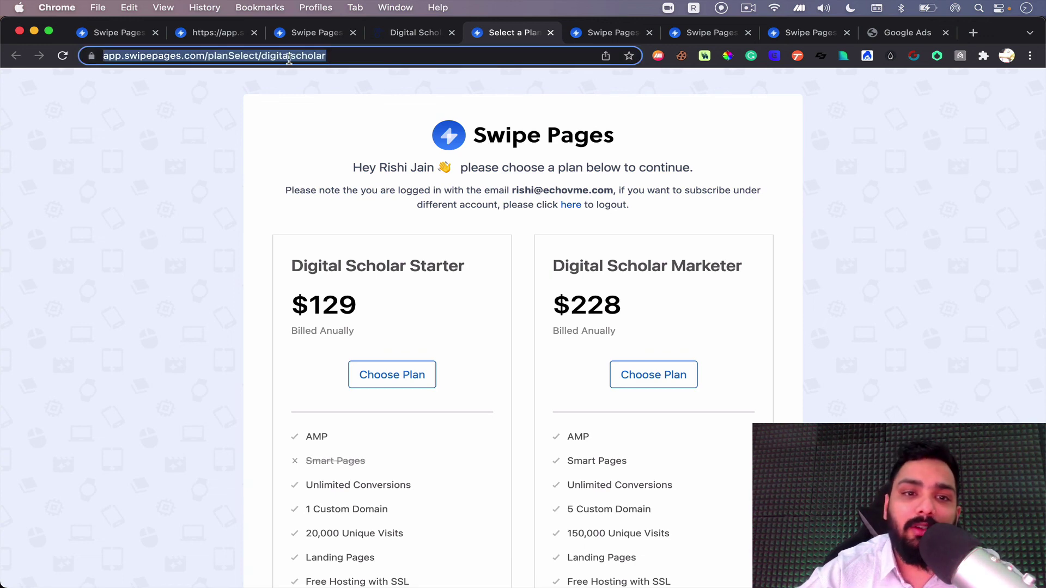
Paste the plan page URL into a private window, confirm it asks for sign-in, then close it.
key(super+shift+n)
key(super+v)
key(Return)
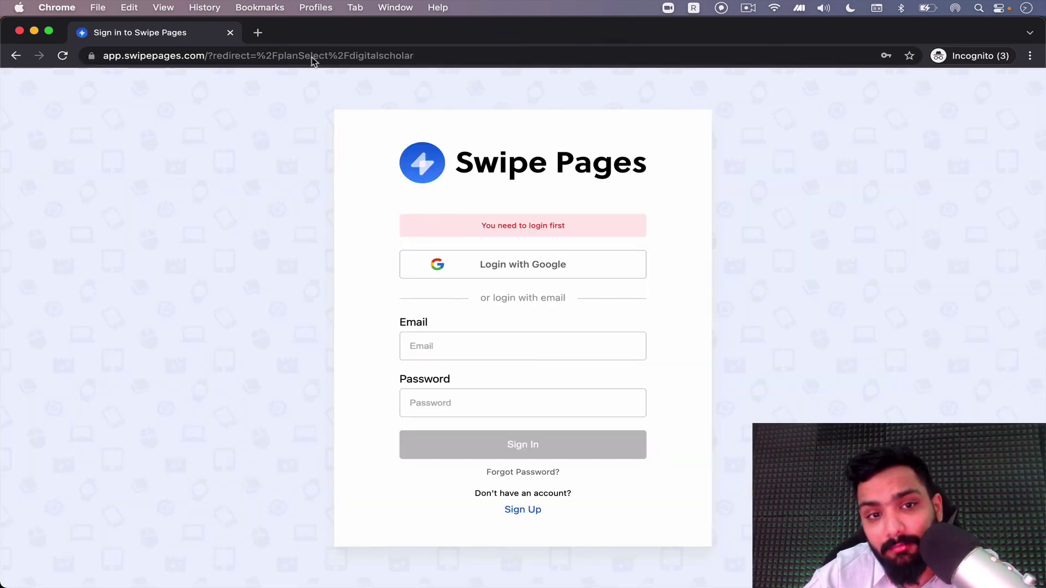
click(312, 56)
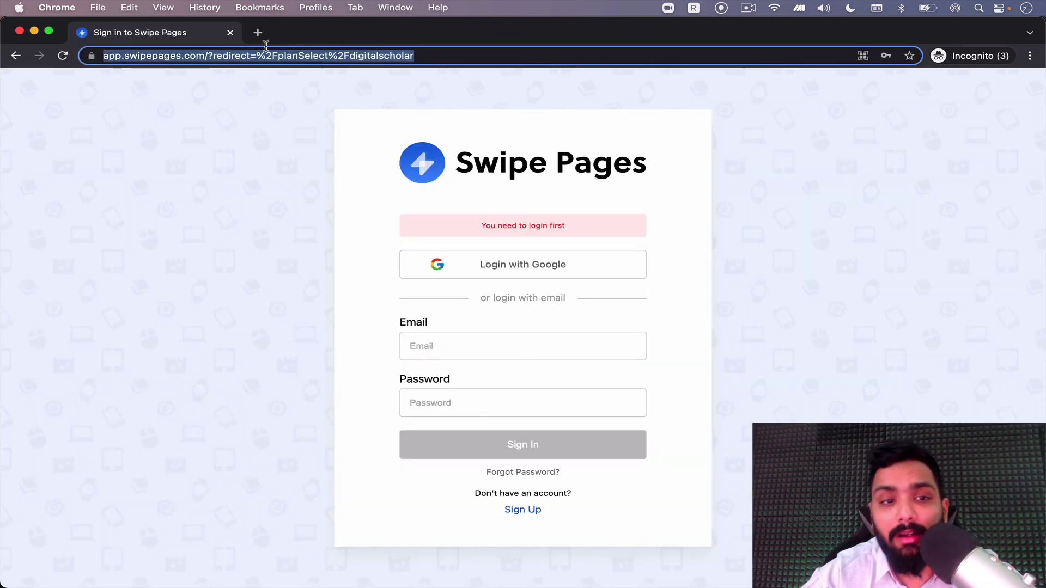
click(230, 33)
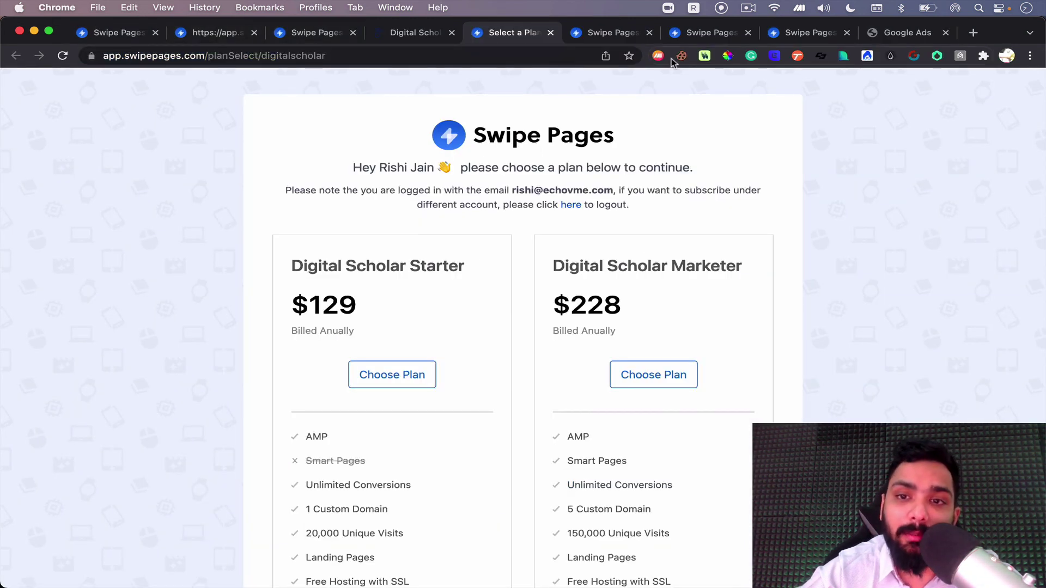
click(749, 7)
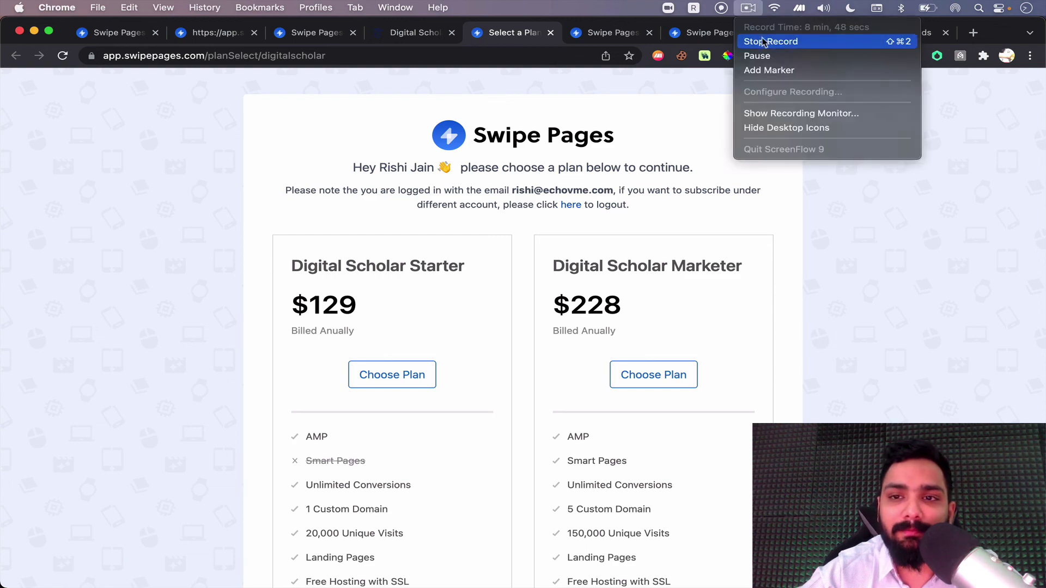